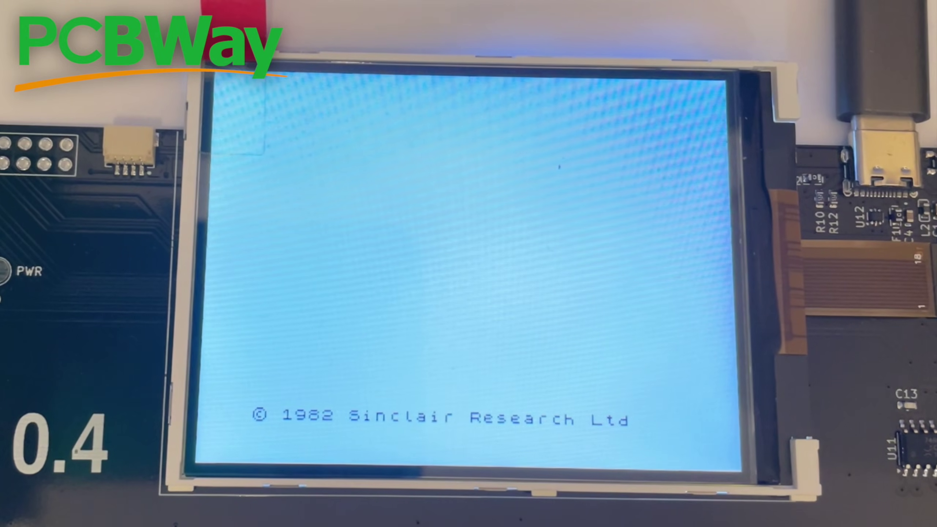
type("10")
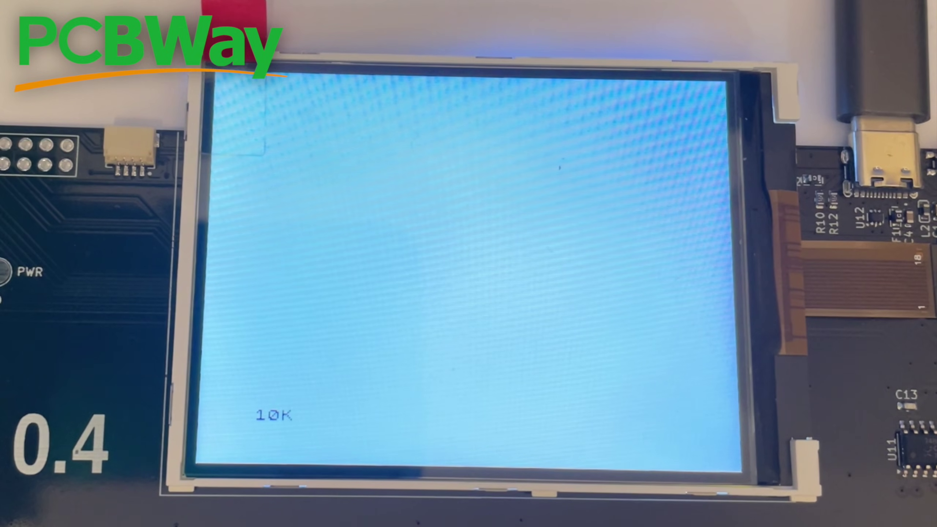
type("p\"")
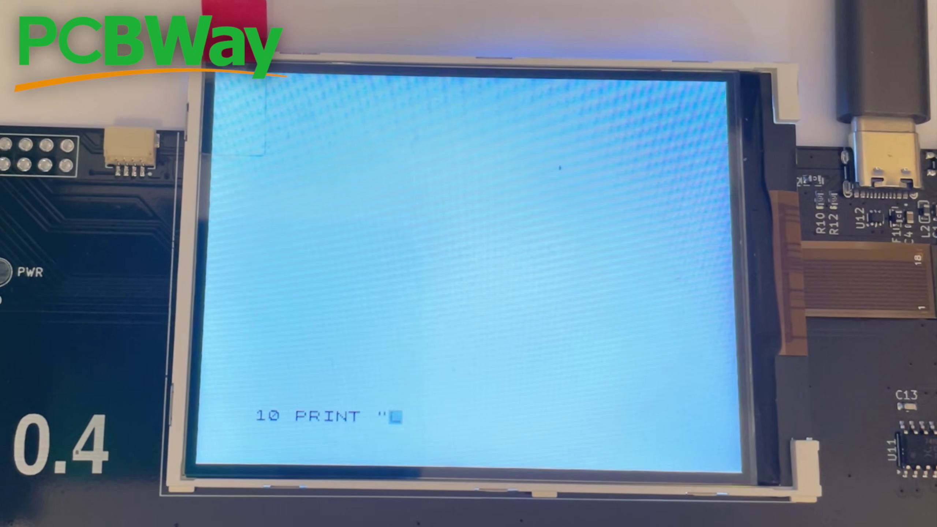
type("hello ")
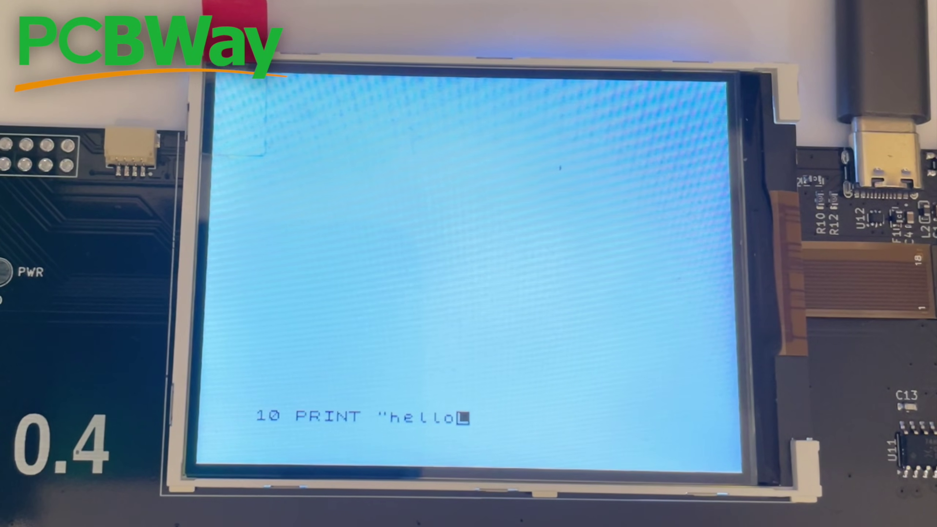
type("world ")
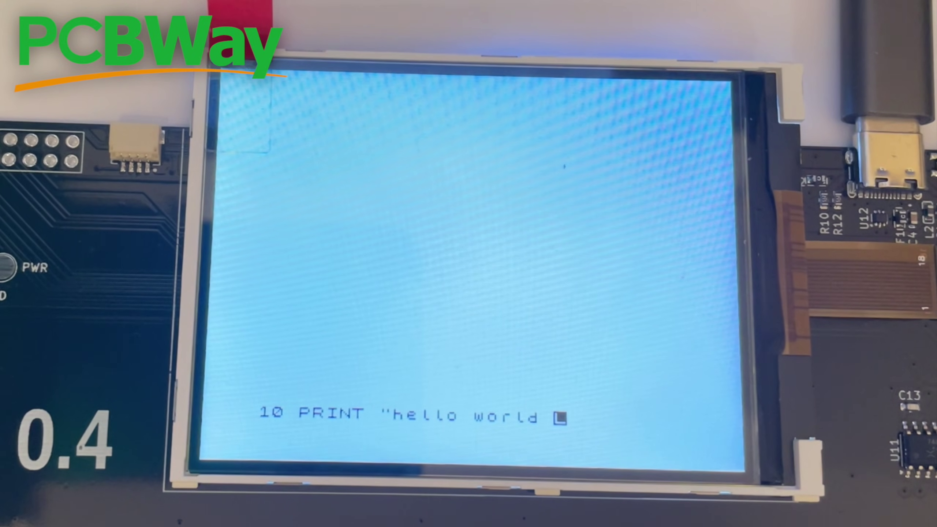
type("\";")
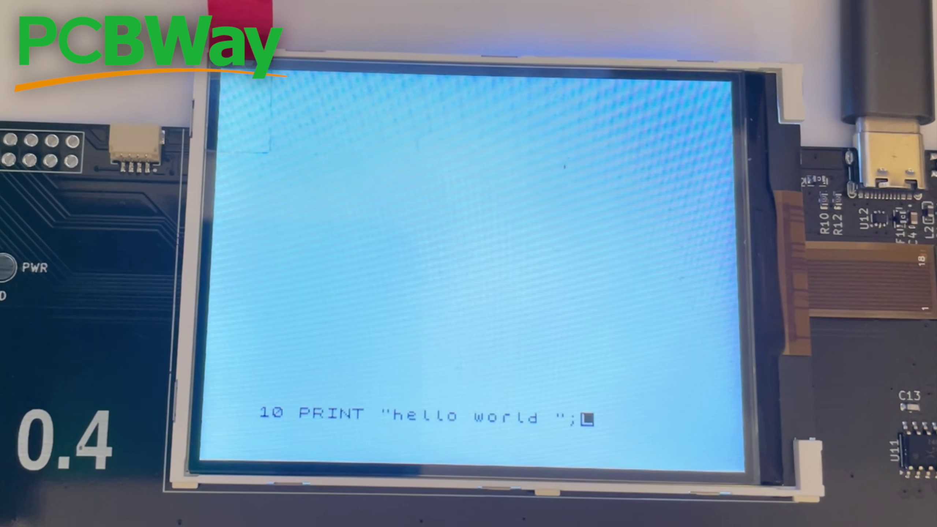
key("Return")
type("20")
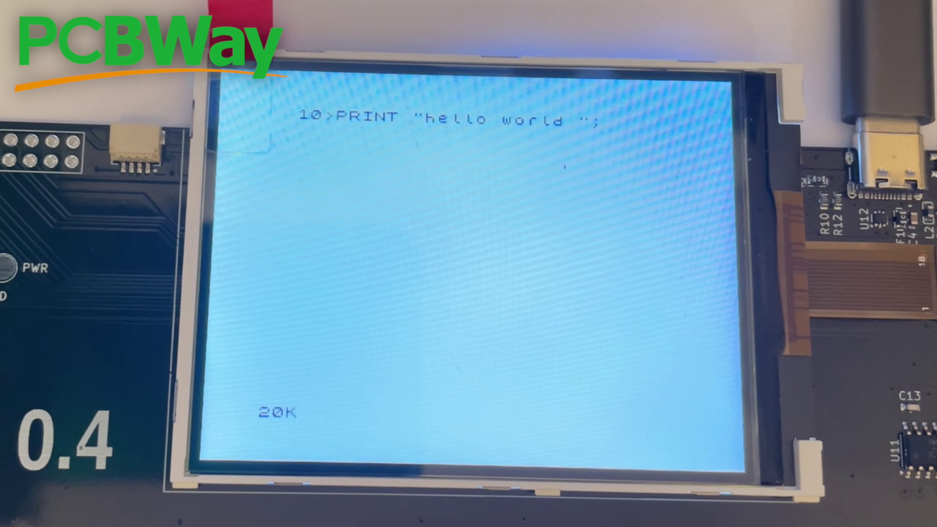
type("g10")
key("Return")
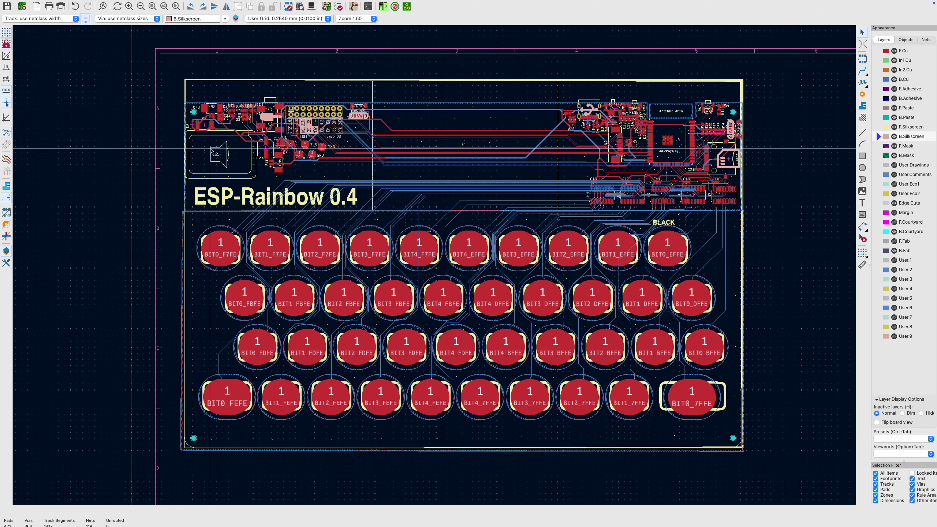
Examine the LS1 speaker footprint and surrounding connectors on the ESP-Rainbow 0.4 board layout, ending with the whole board in view.
scroll(209, 159, "up", 8)
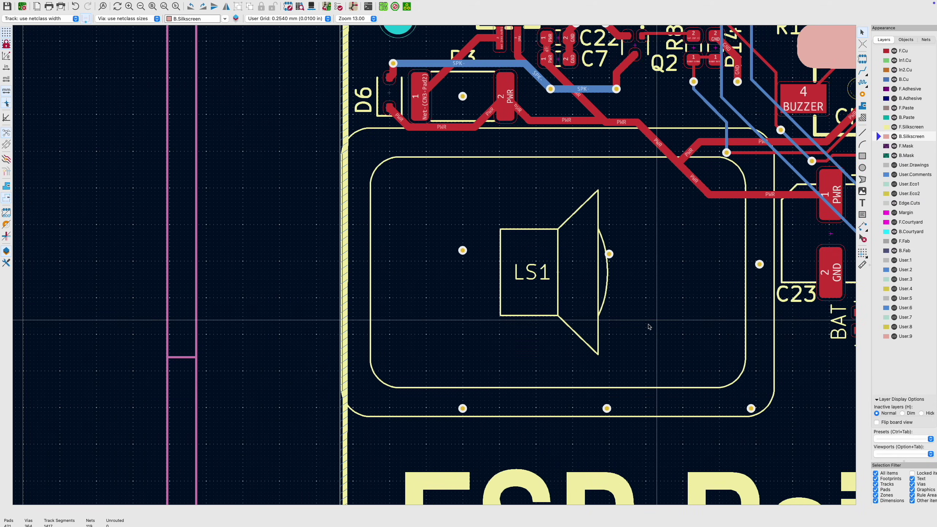
scroll(482, 286, "right", 5)
scroll(481, 286, "down", 1)
scroll(480, 283, "down", 2)
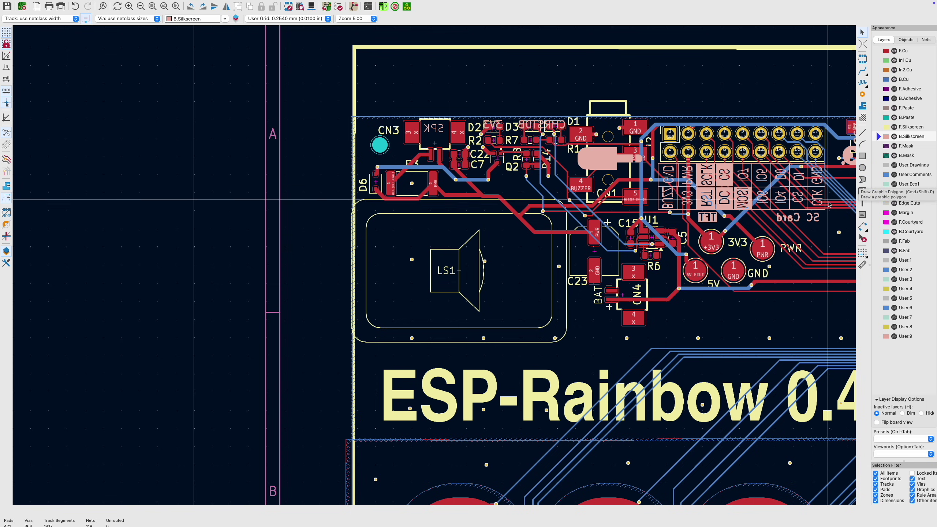
scroll(579, 302, "down", 3)
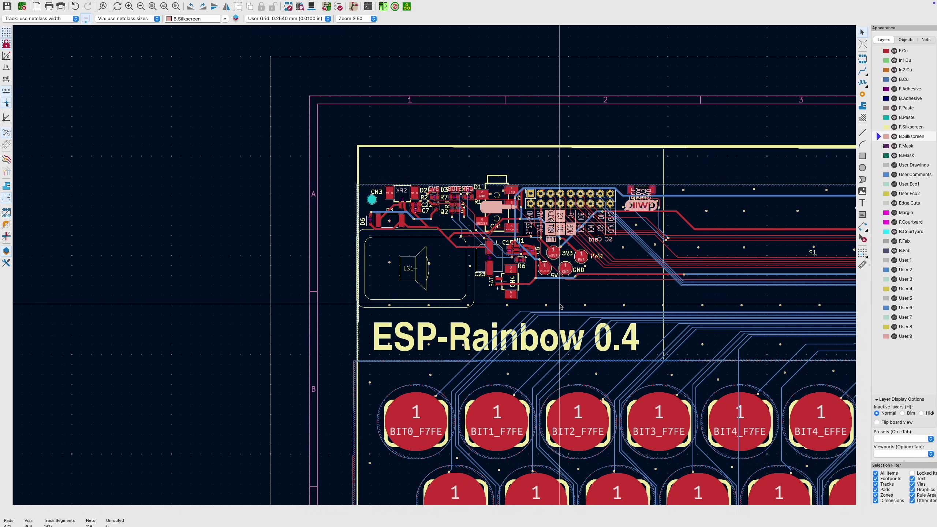
key("Home")
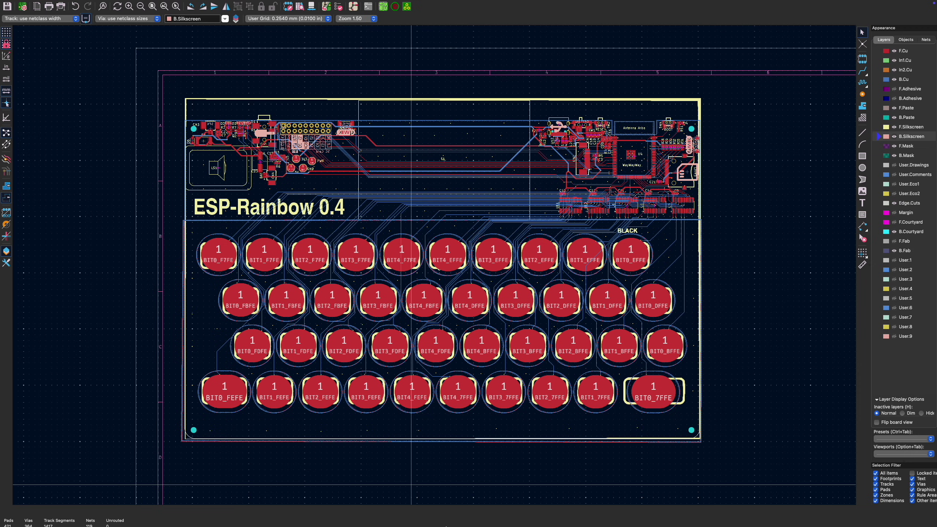
Switch to Affinity Designer and set up a new document with a 233 mm page width and 144 mm page height.
mouse_move(435, 523)
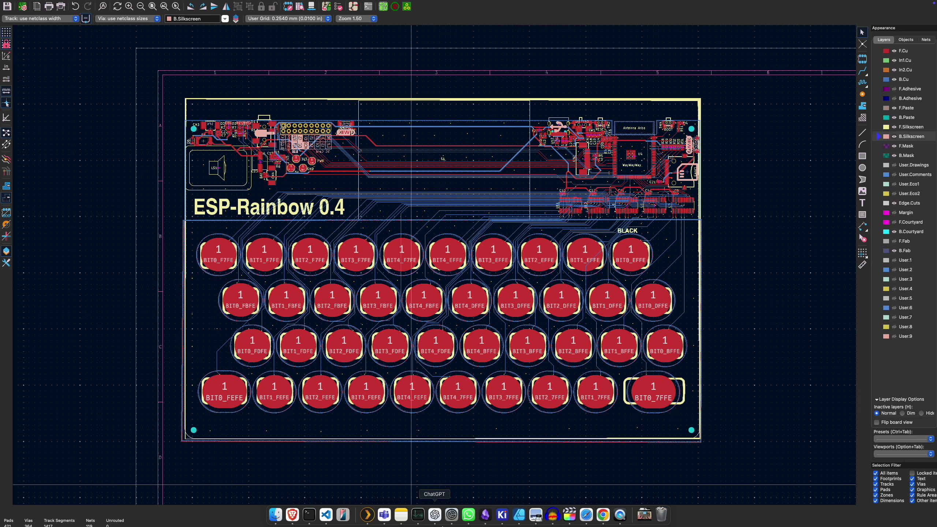
left_click(519, 515)
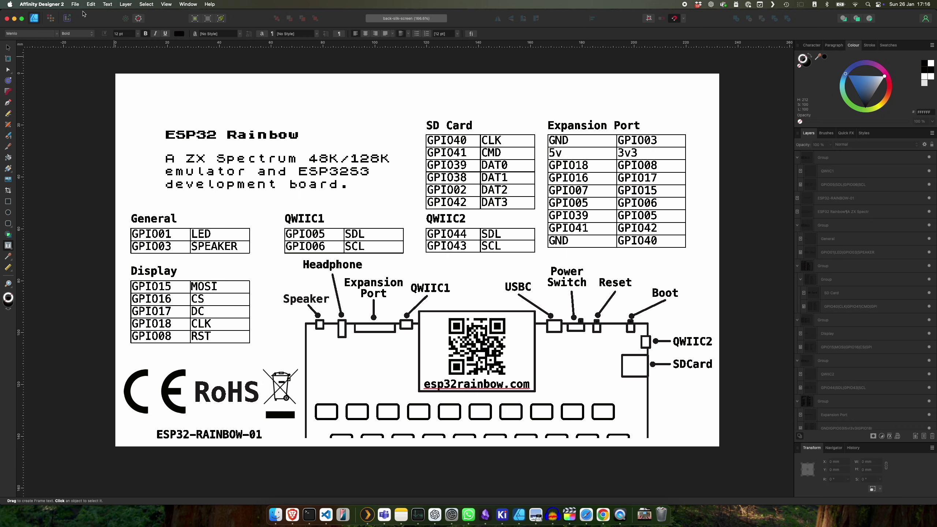
left_click(75, 4)
left_click(80, 14)
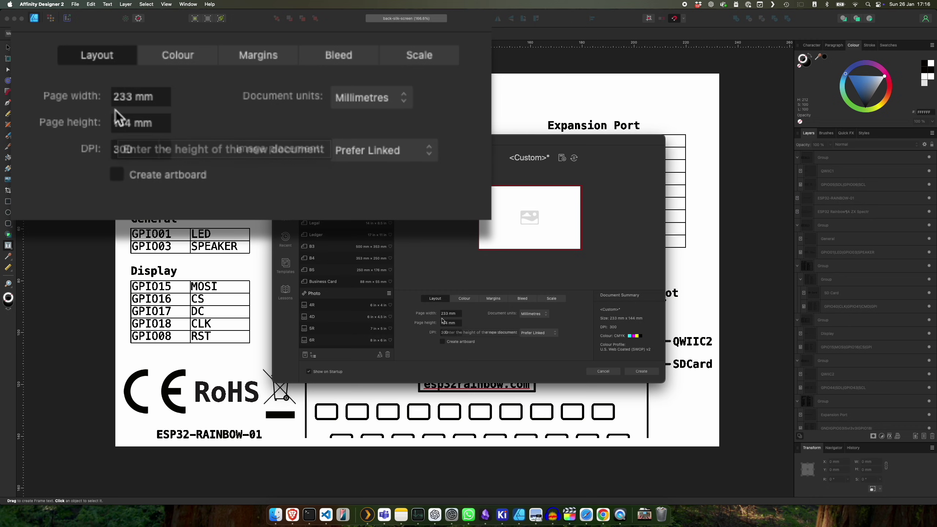
left_click(446, 314)
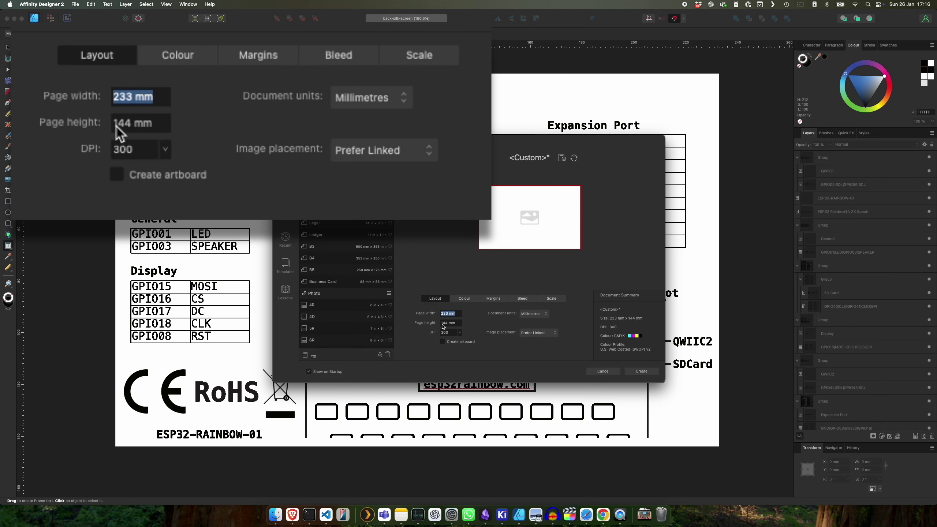
left_click(445, 323)
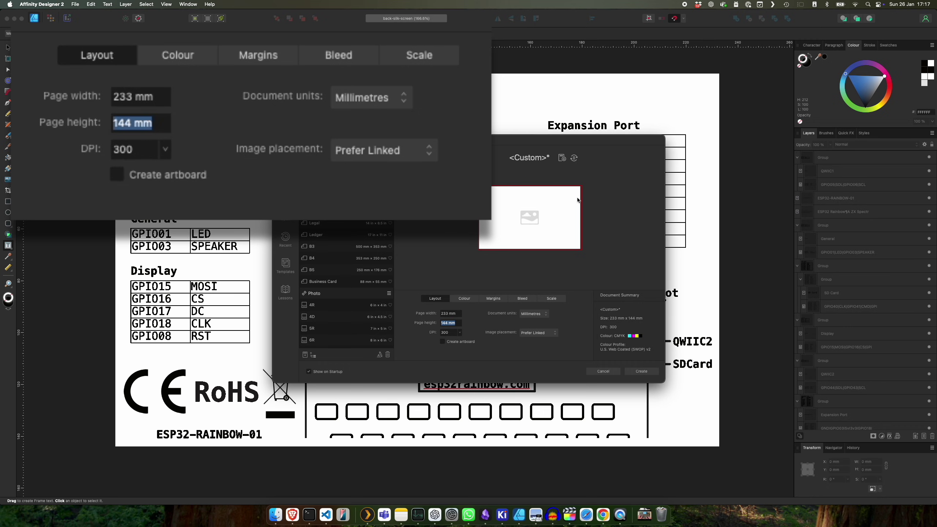
Convert 233mm to inches with the system search, and calculate the pixel width as 9.17*300.
left_click(868, 4)
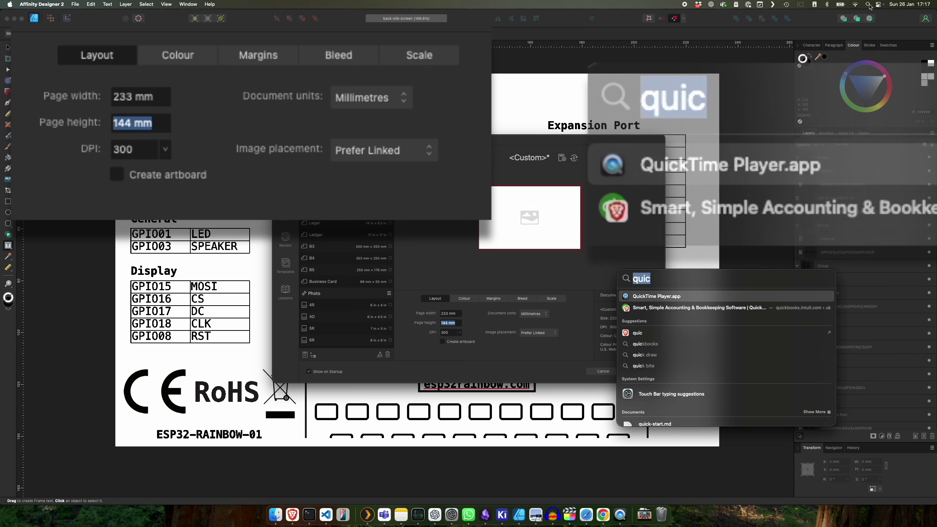
type("233m")
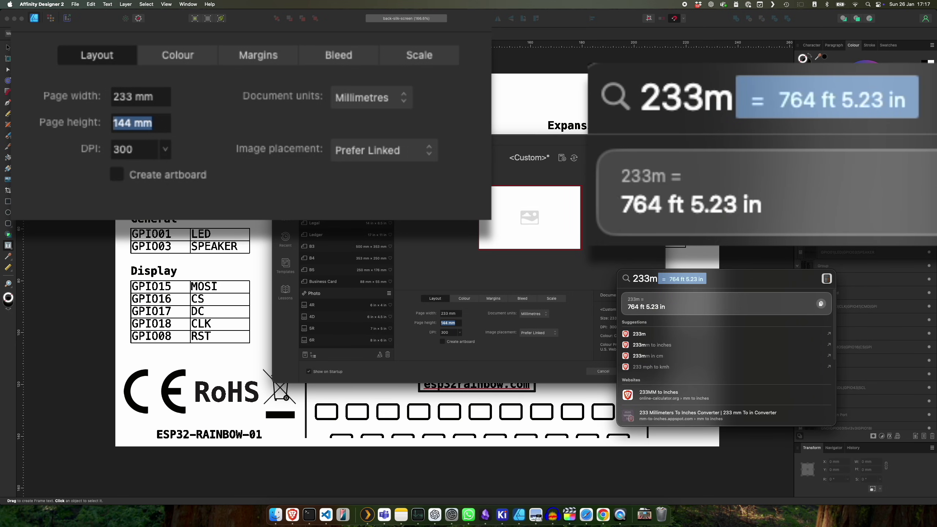
type("m in inches")
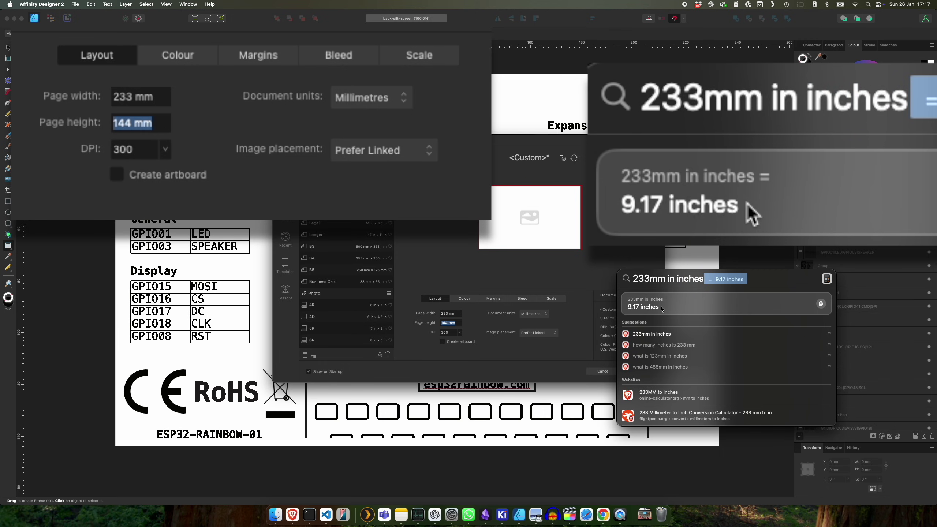
double_click(658, 278)
key("super+a")
type("9.17")
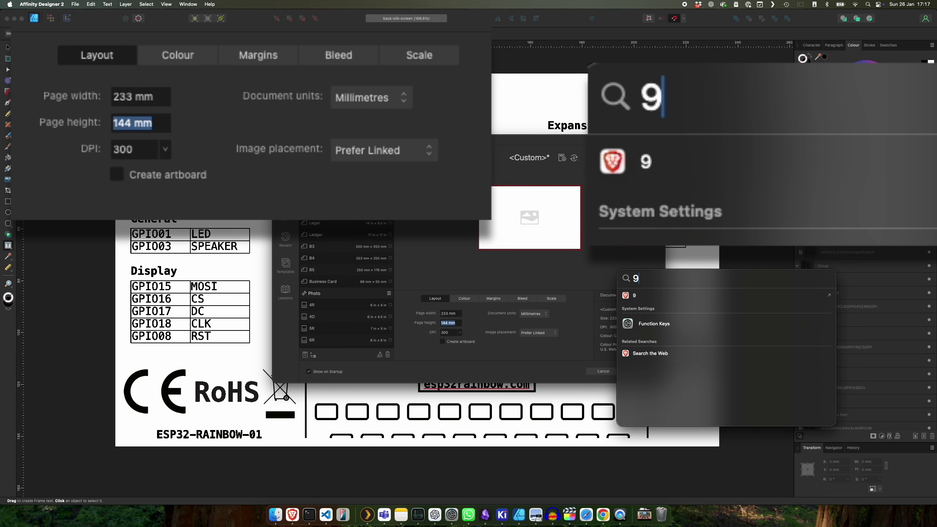
type("*300")
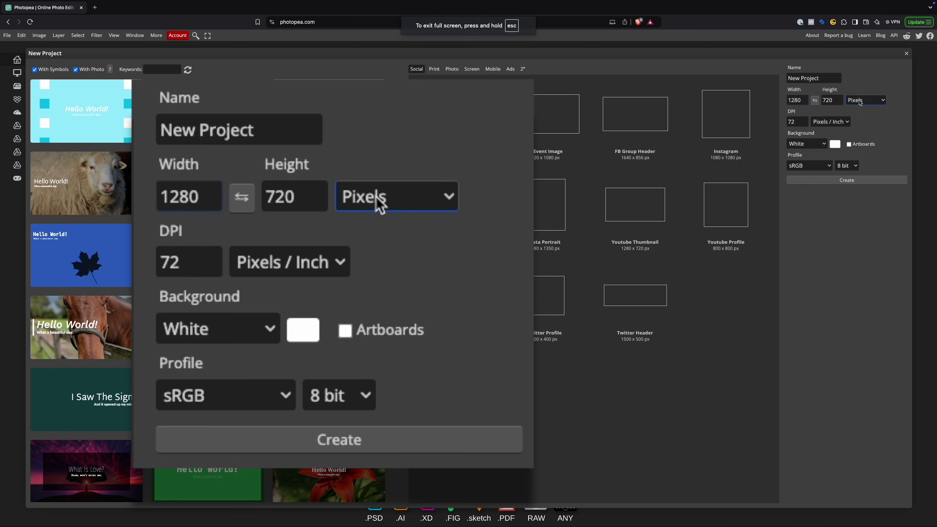
Set the new project's units to Millimeters, its width to 233 and its height to 144.
left_click(884, 104)
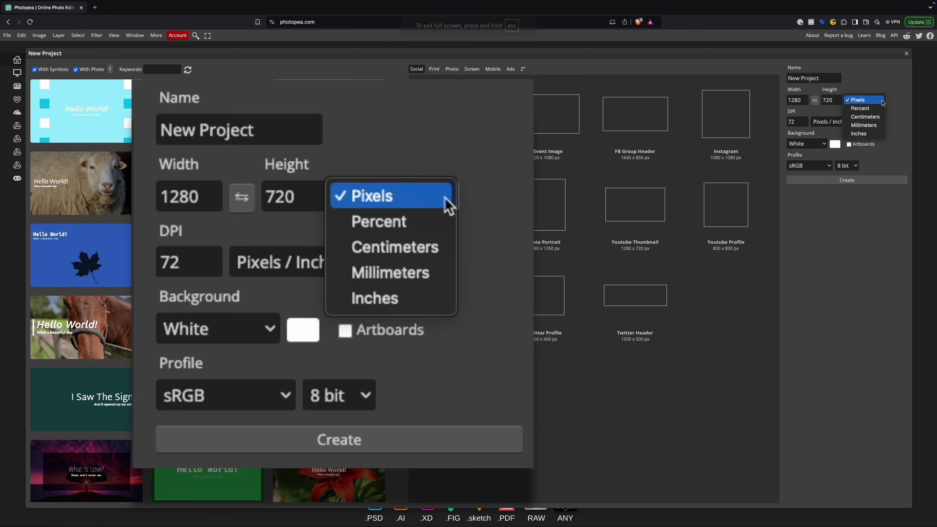
left_click(869, 124)
left_click(795, 100)
double_click(794, 100)
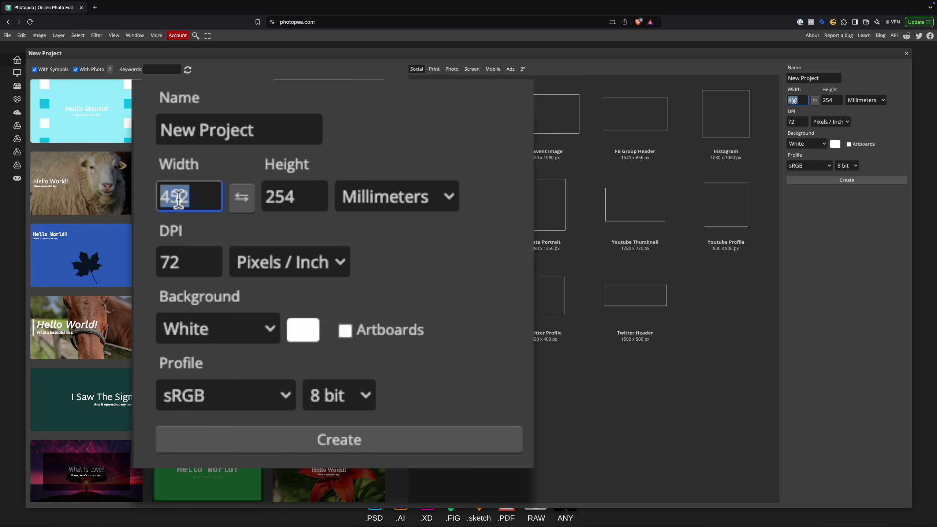
type("233")
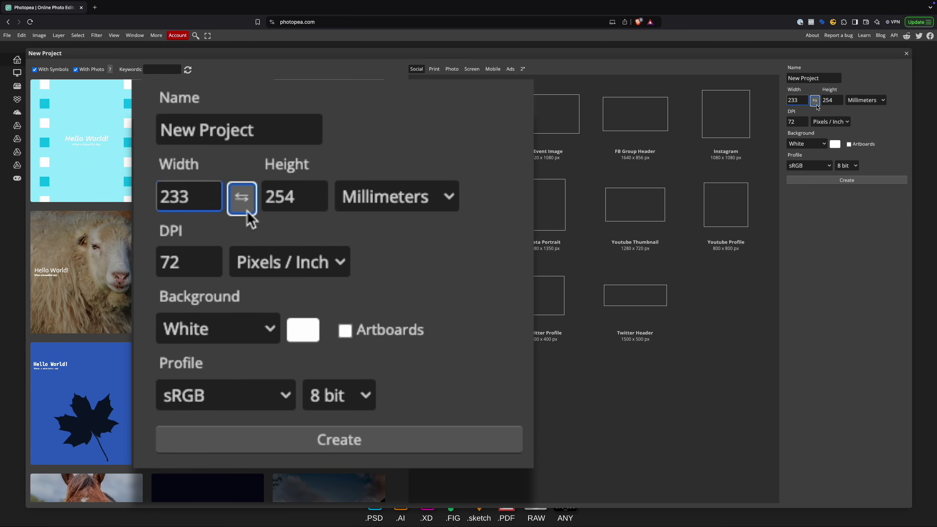
double_click(832, 99)
type("144")
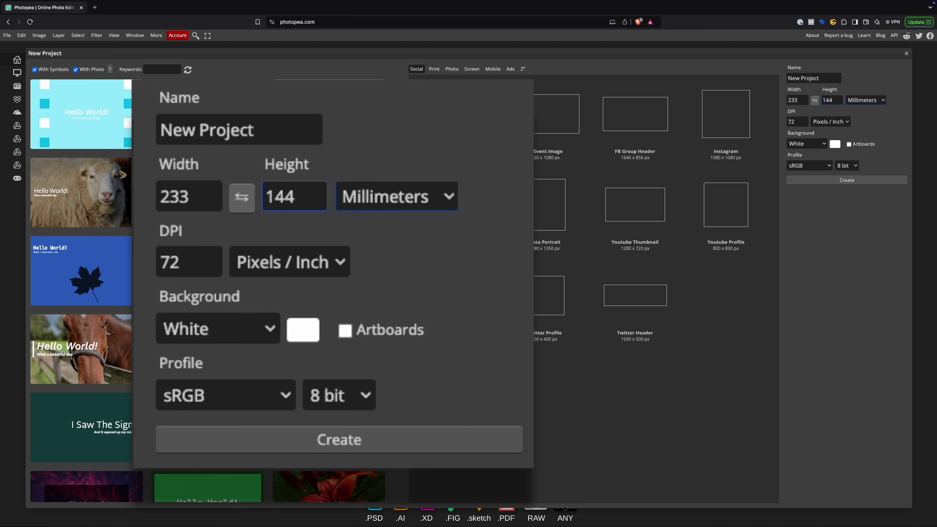
Set the new project's DPI to 300 pixels per inch and check the width and height values.
key("Tab")
key("Tab")
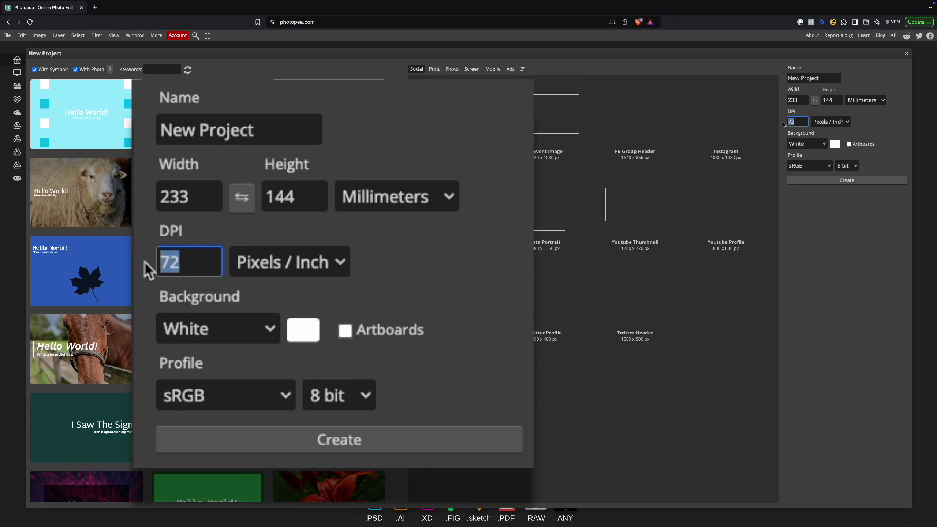
type("300")
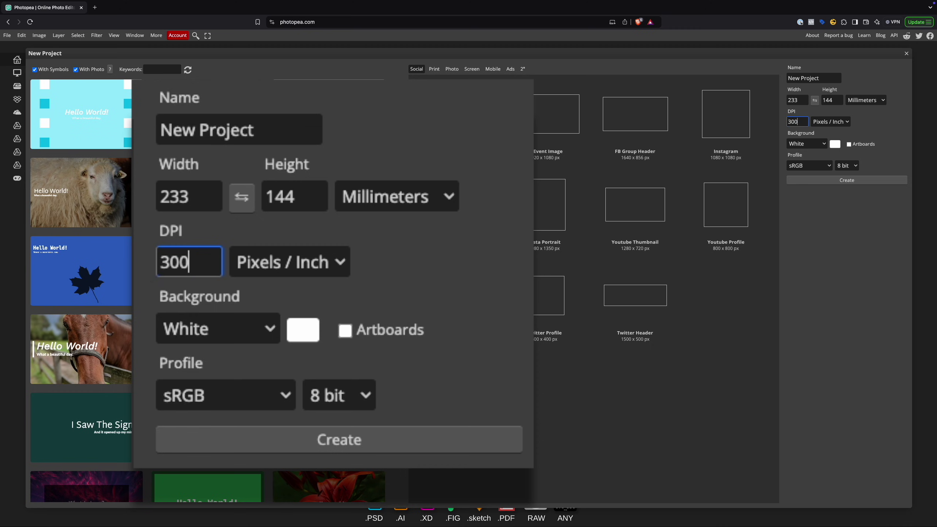
key("Tab")
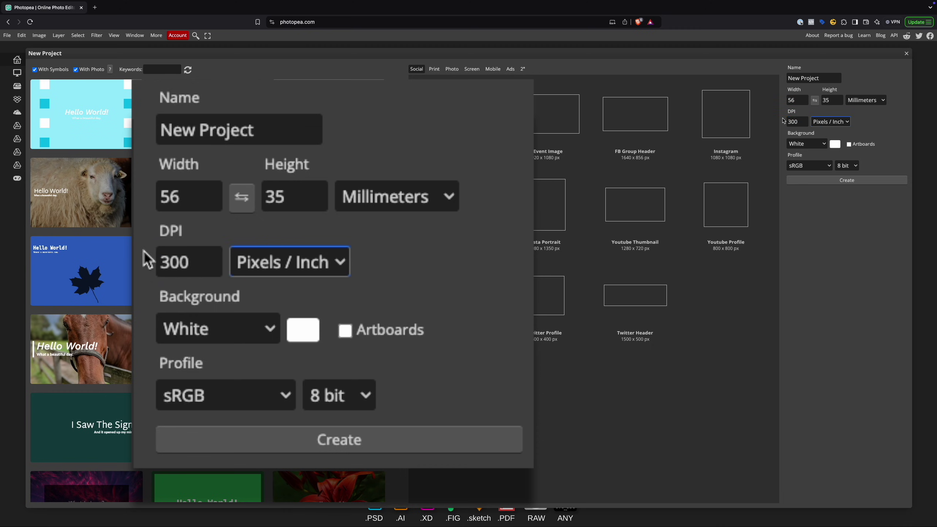
left_click(265, 188)
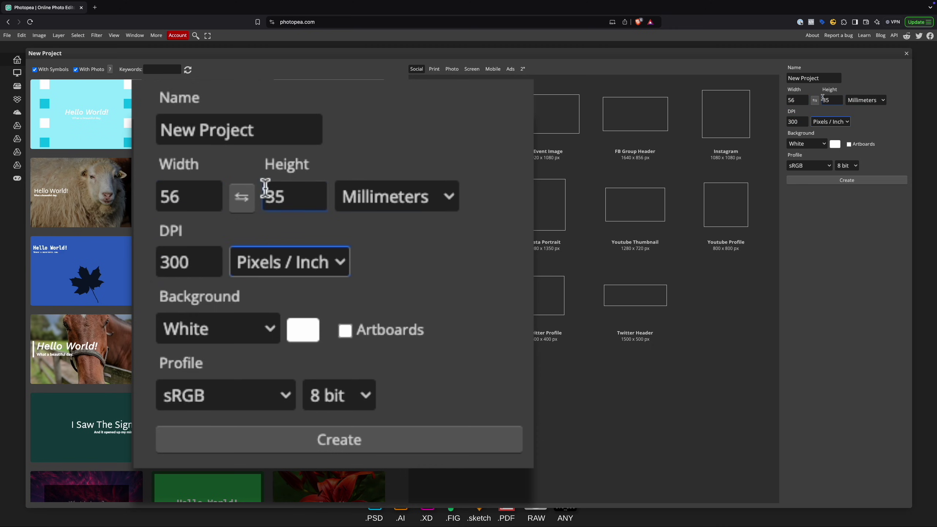
left_click_drag(195, 193, 138, 203)
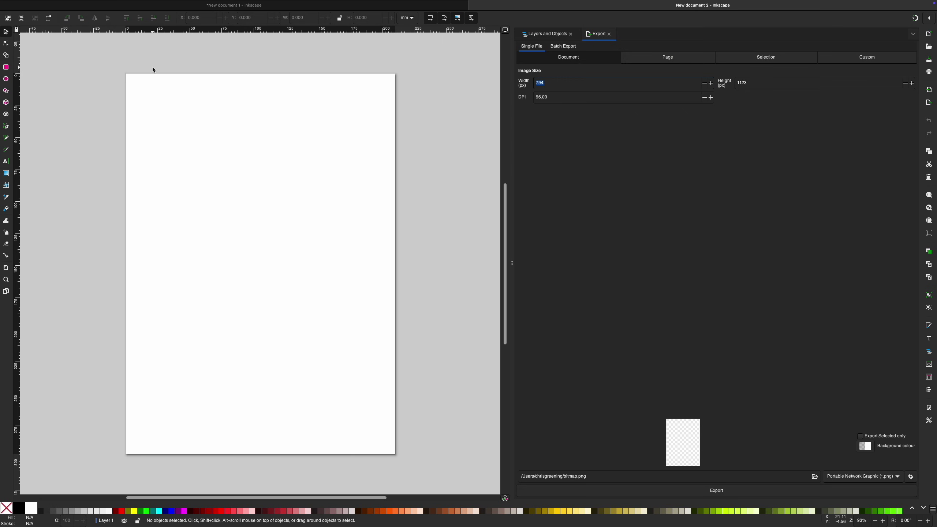
Set the Inkscape document's page width to 233 mm and height to 144 mm in the document properties.
left_click(53, 4)
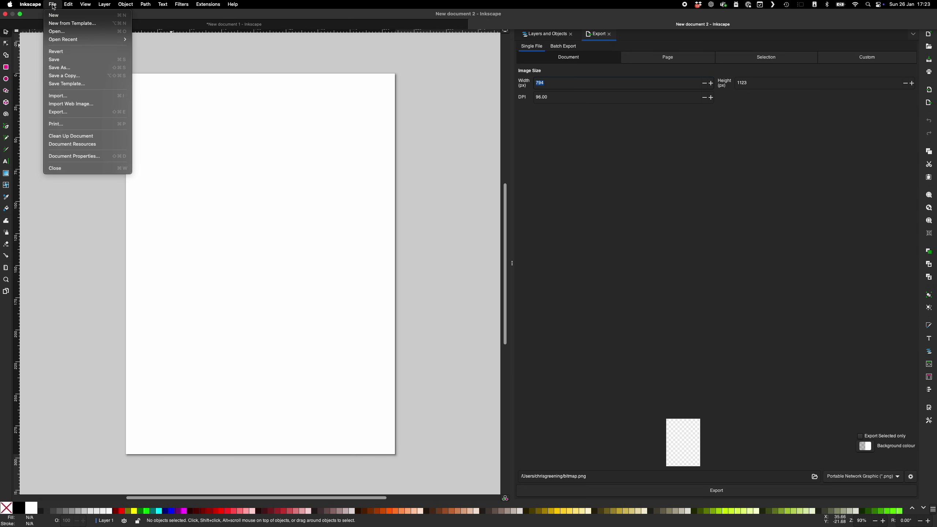
left_click(74, 156)
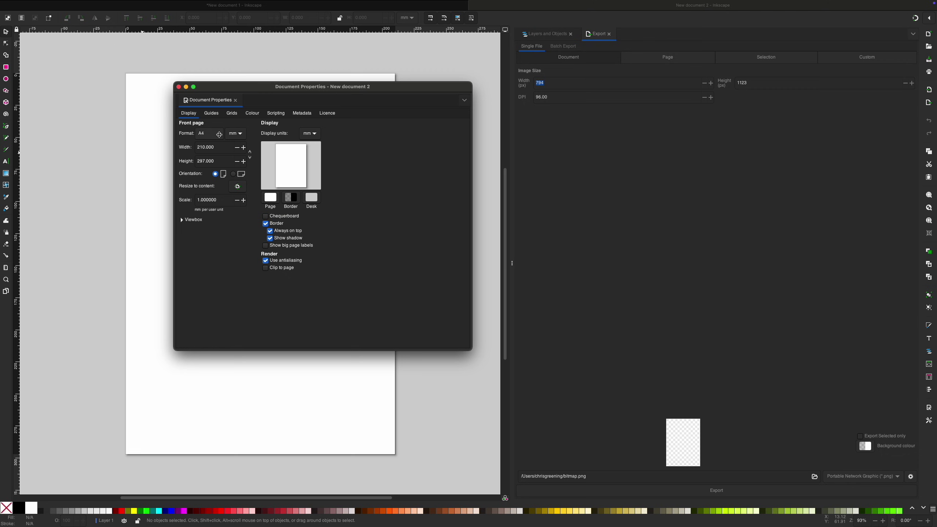
triple_click(209, 147)
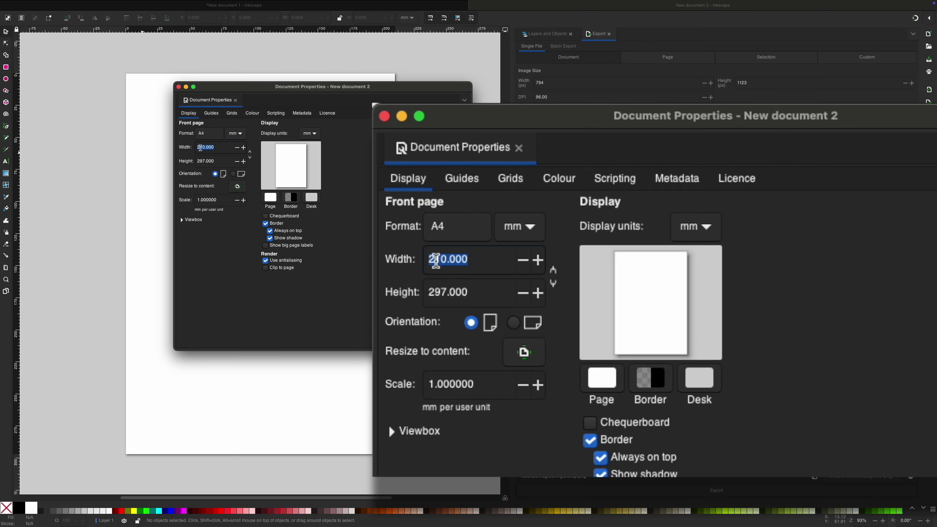
type("233")
key("Tab")
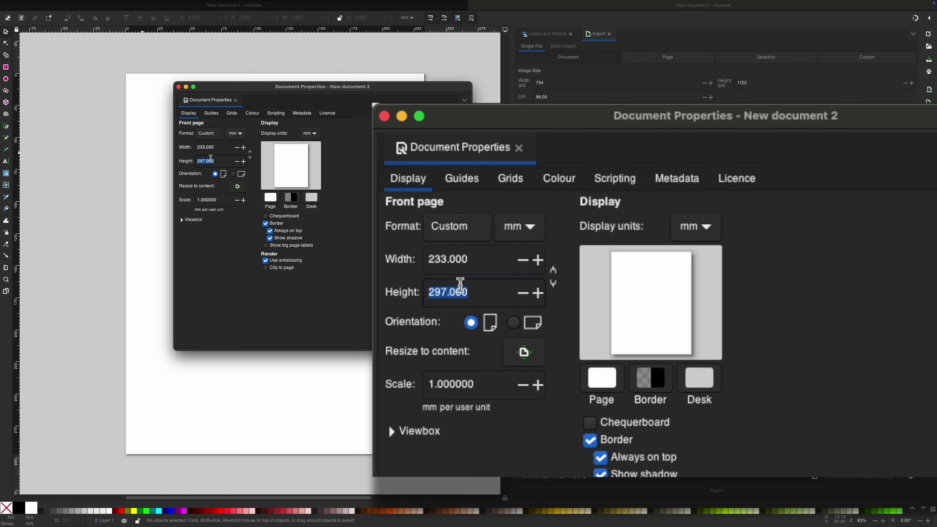
double_click(204, 161)
type("144")
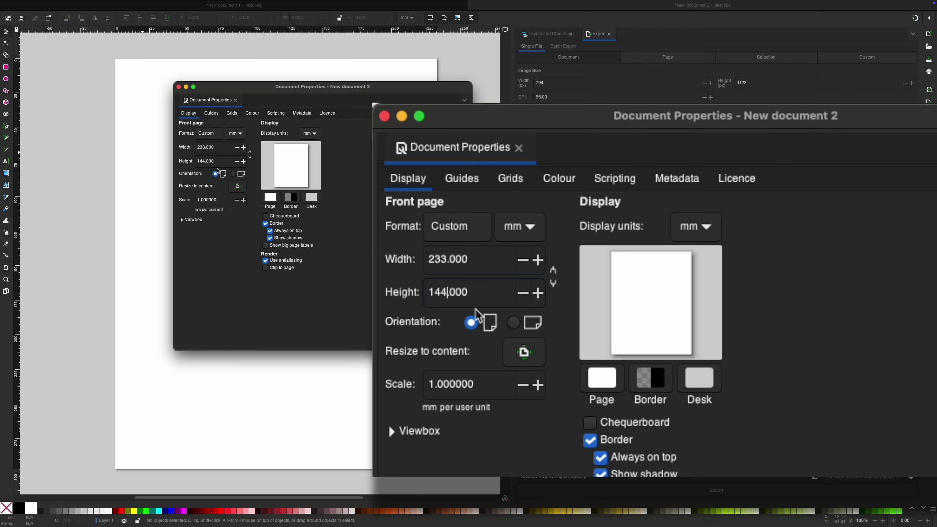
Apply the page size and close Inkscape's document properties, and dismiss the new document setup in Affinity Designer.
key("Tab")
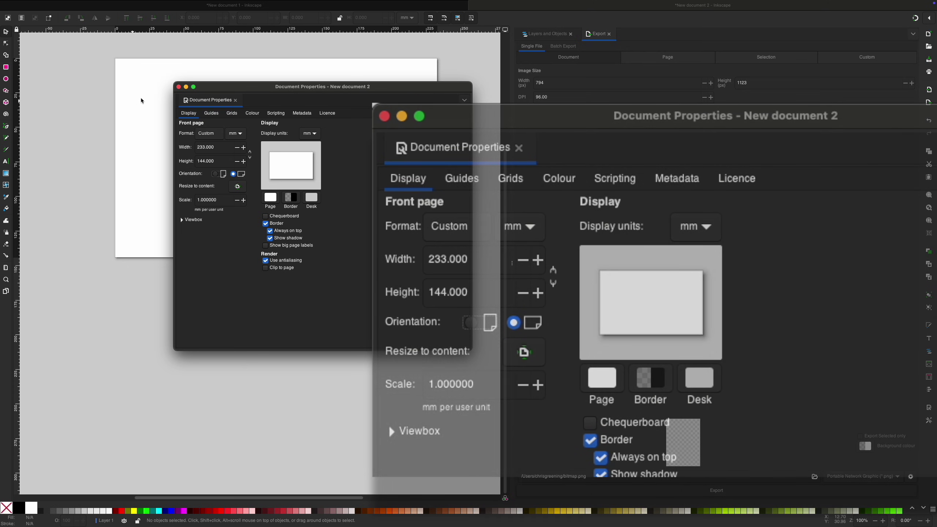
left_click(178, 87)
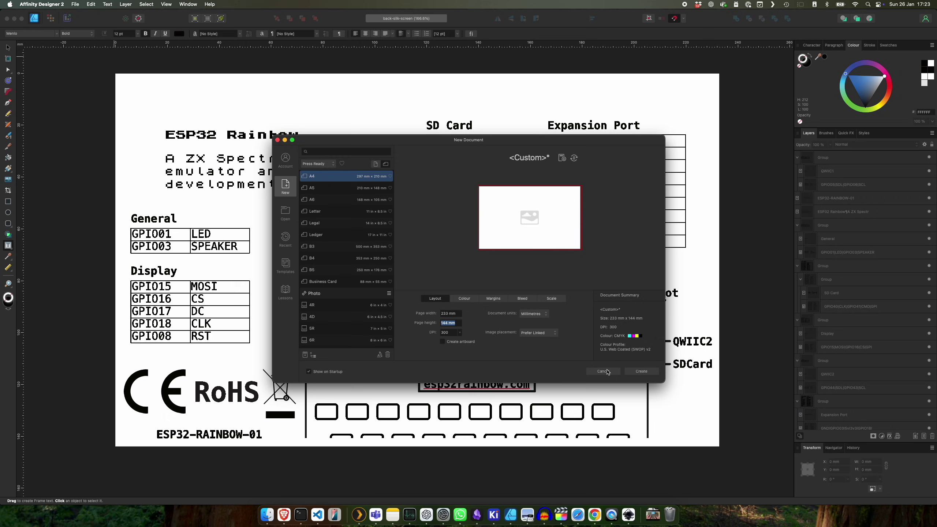
left_click(607, 374)
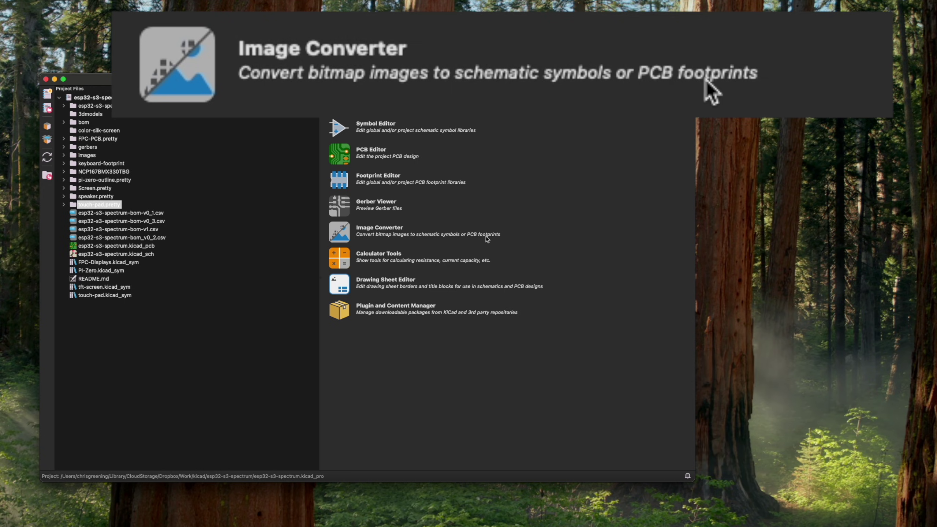
Open KiCad's Image Converter and load back-silk.png from the back-silkscreen folder as the source image.
left_click(344, 235)
left_click(558, 28)
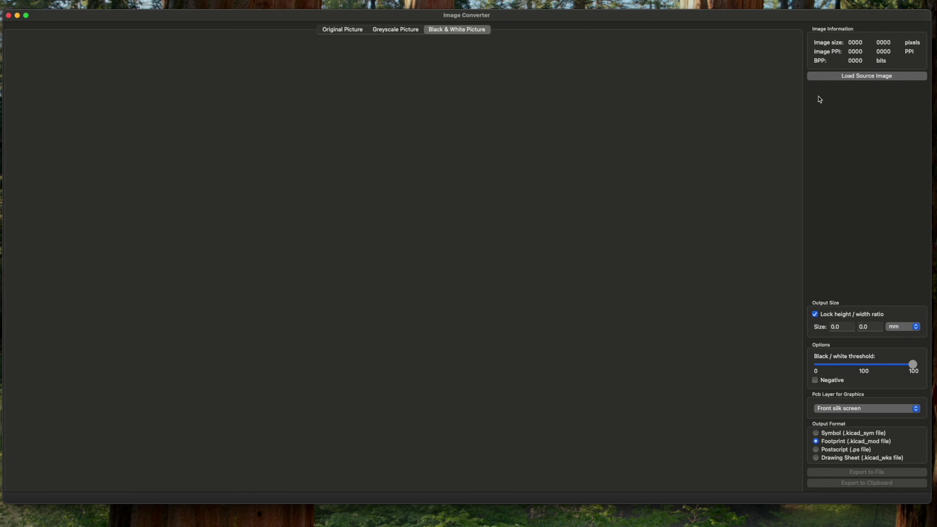
left_click(855, 78)
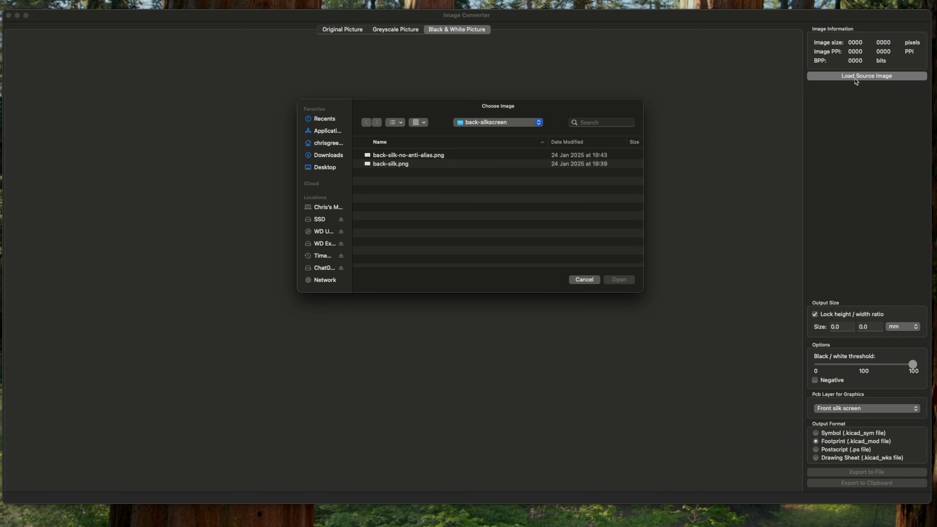
double_click(386, 166)
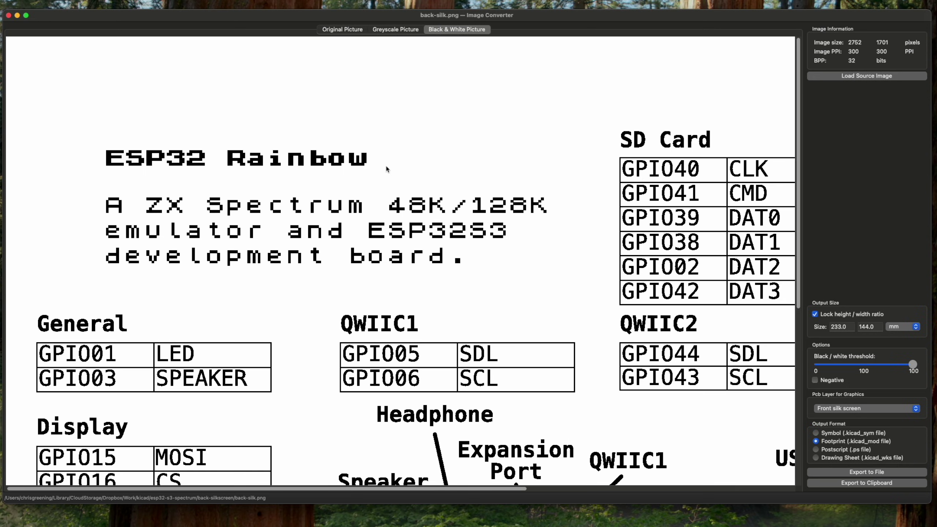
Look over the black-and-white preview of back-silk.png and set the black/white threshold to 59.
scroll(409, 314, "down", 5)
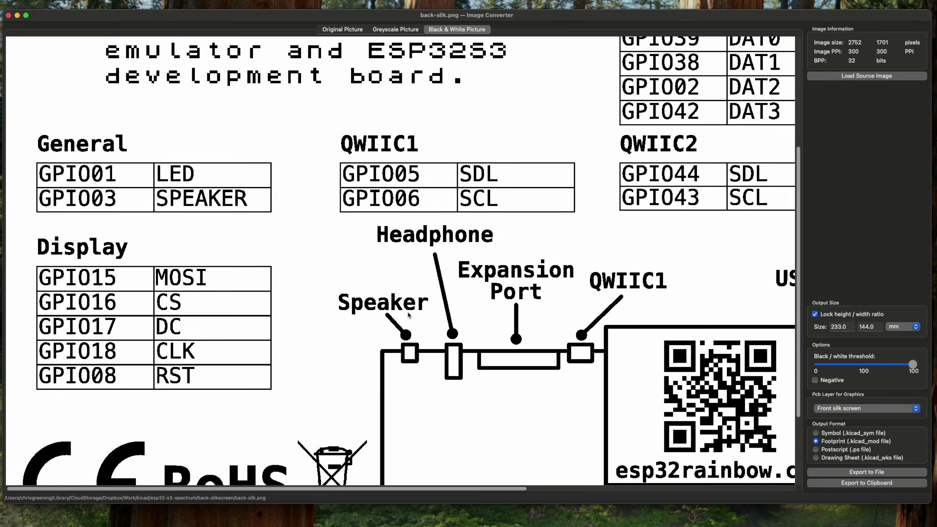
scroll(409, 314, "down", 3)
scroll(409, 314, "right", 4)
scroll(408, 314, "up", 3)
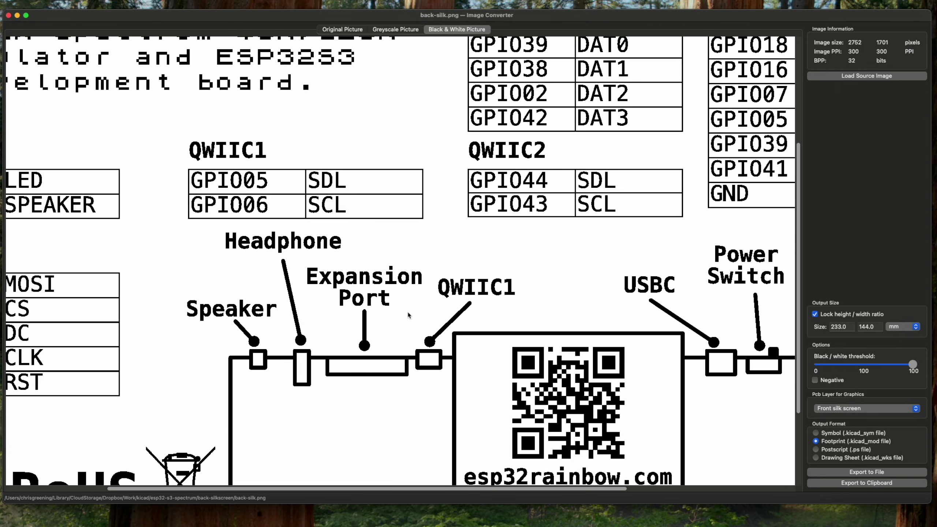
scroll(597, 300, "up", 5)
scroll(597, 299, "left", 4)
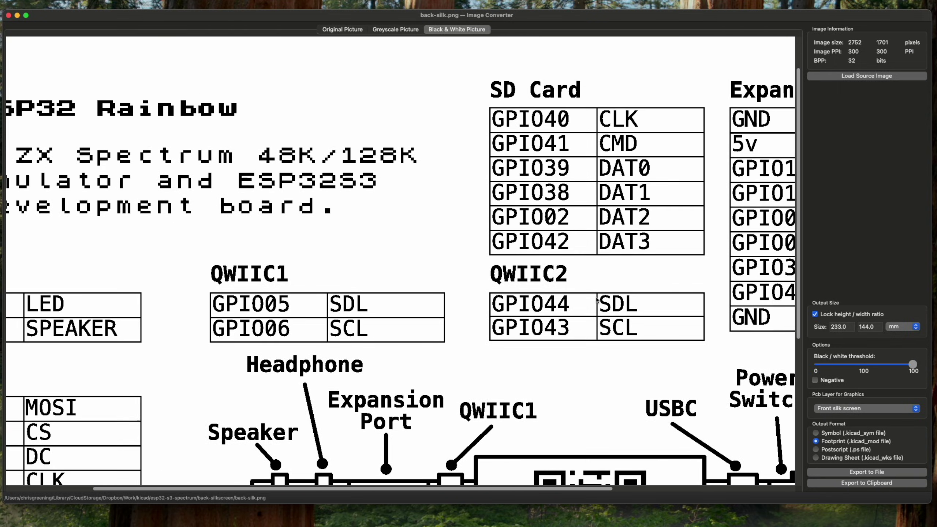
scroll(596, 299, "left", 1)
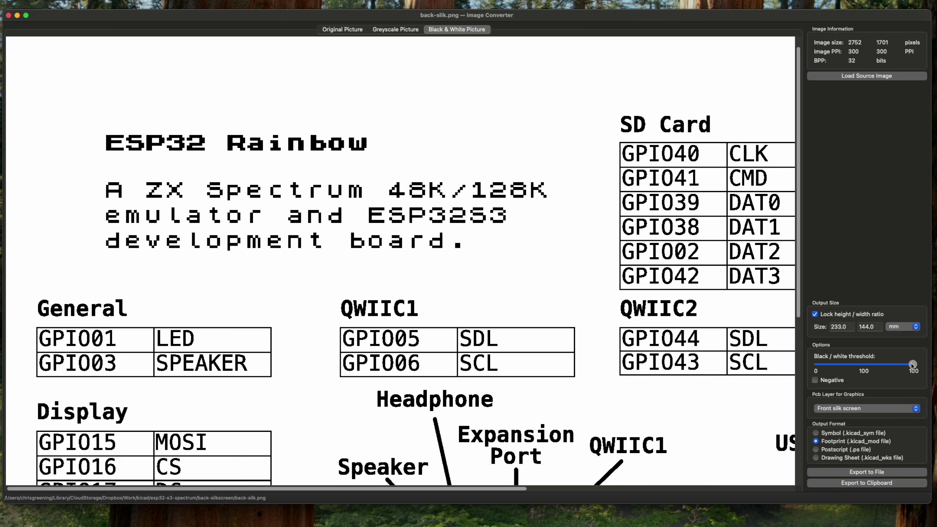
left_click_drag(911, 365, 874, 363)
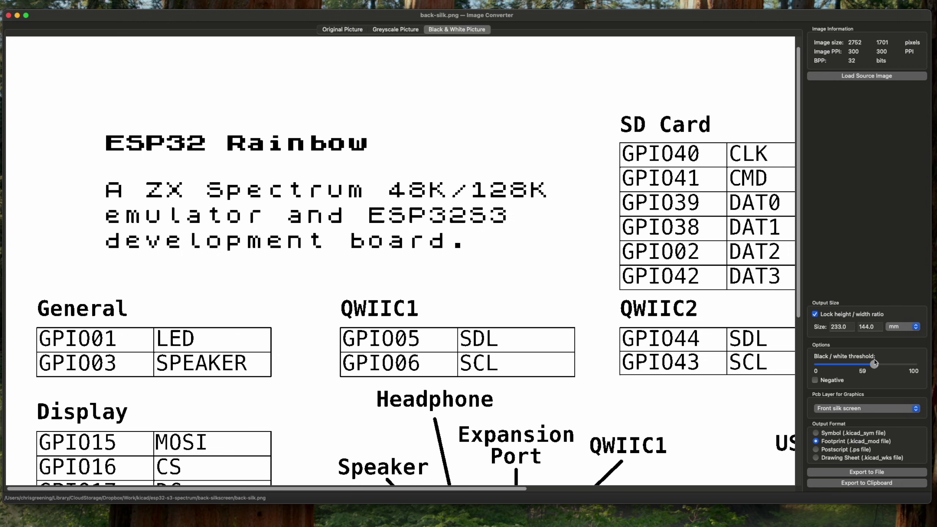
Preview back-silk.png from the back-silkscreen folder in Finder and examine the edges of its text up close.
key("super+Tab")
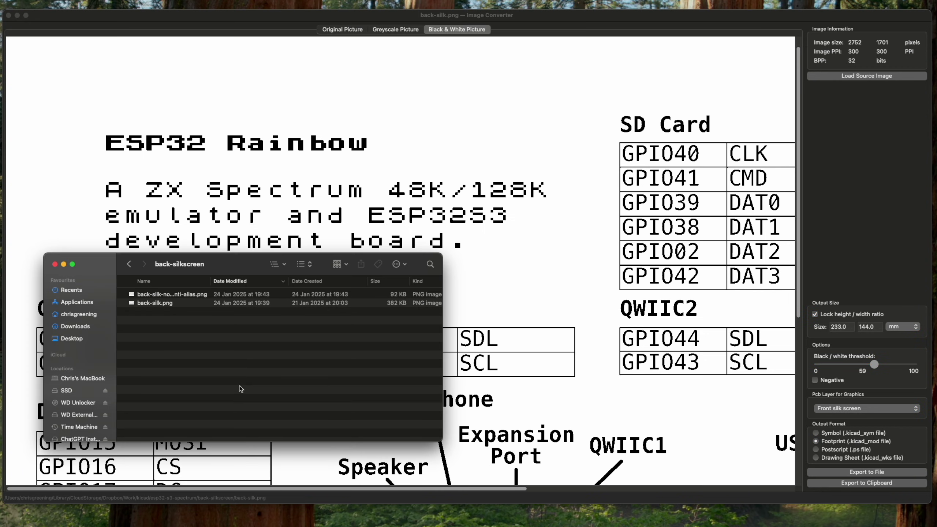
left_click(143, 304)
key("super+Tab")
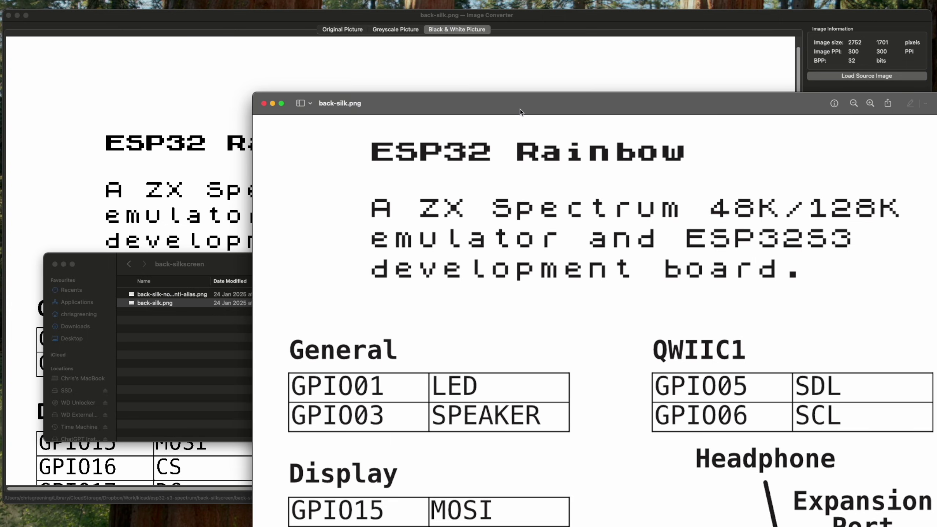
scroll(471, 417, "up", 10)
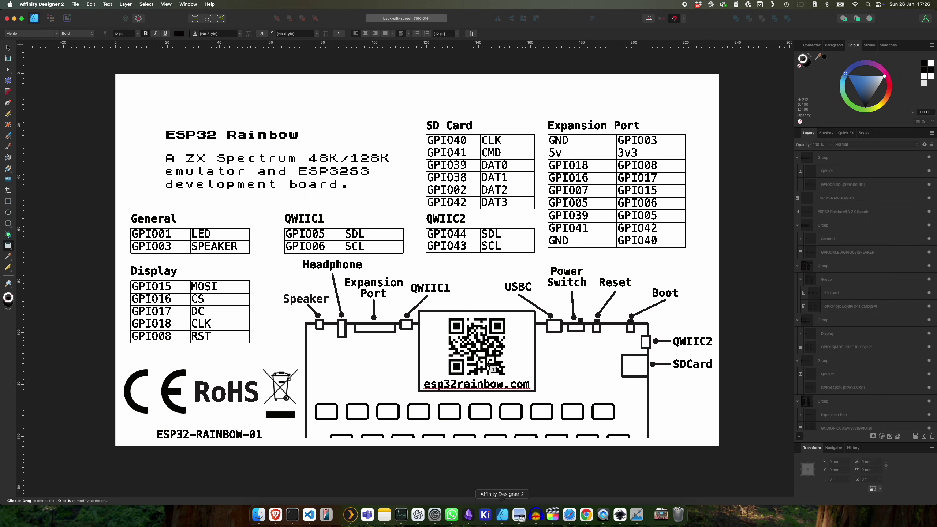
In Affinity Designer, select all the artwork and check its antialiasing setting in the layer blend options.
key("super+a")
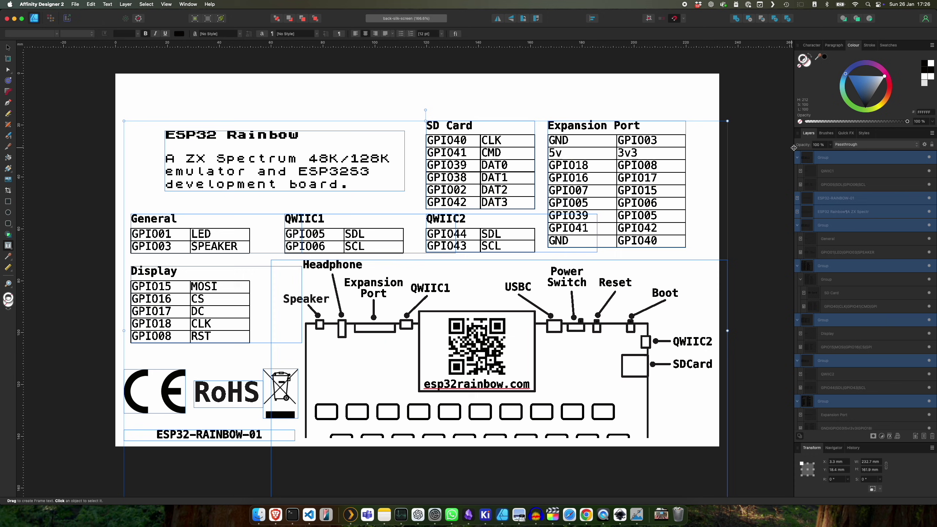
left_click(925, 145)
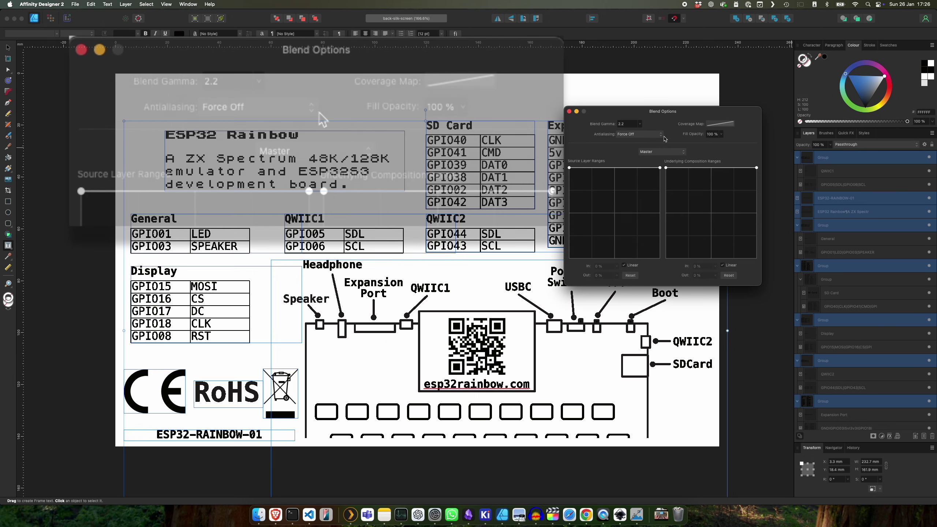
left_click(652, 138)
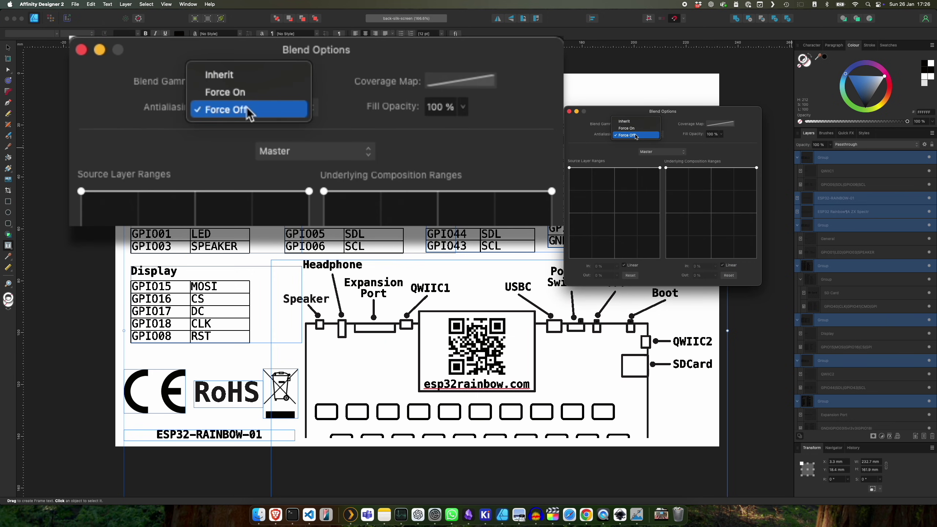
left_click(751, 336)
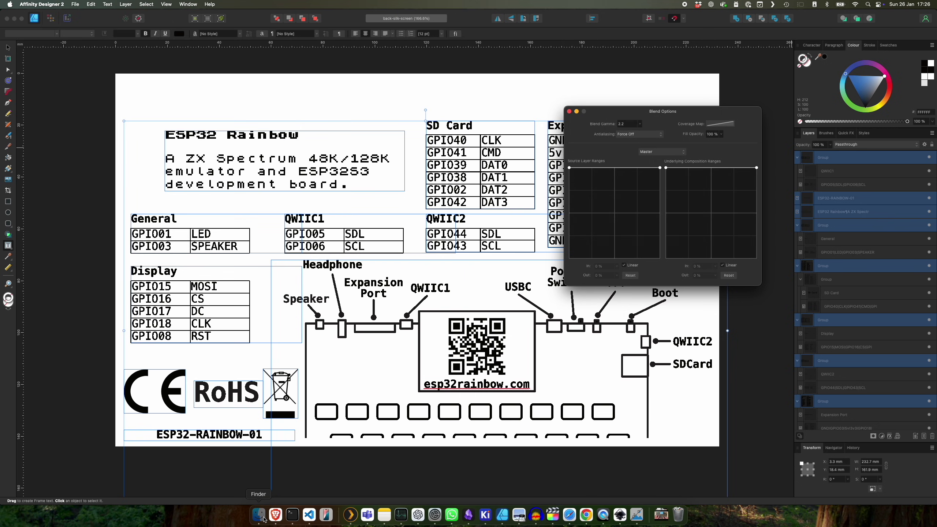
Open back-silk-no-anti-alias.png from Finder in Preview and examine the edges of its lettering up close.
left_click(265, 519)
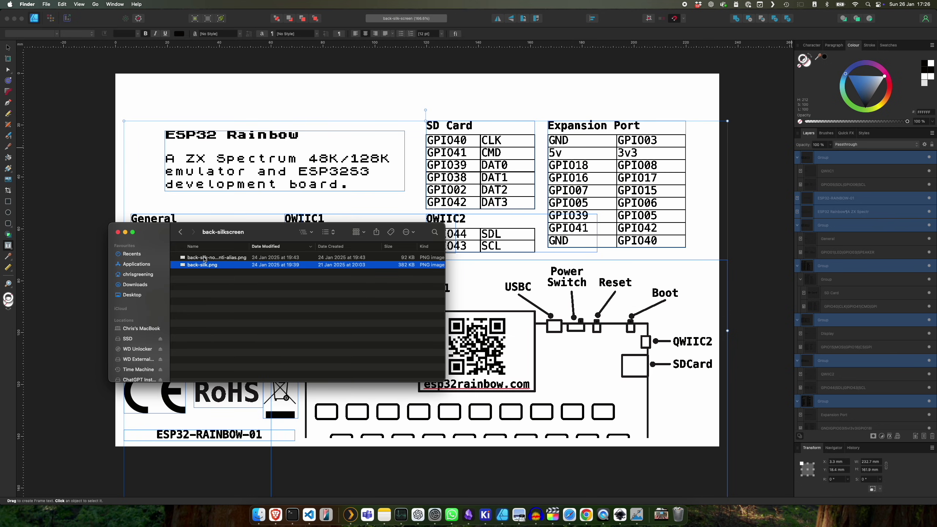
left_click(205, 258)
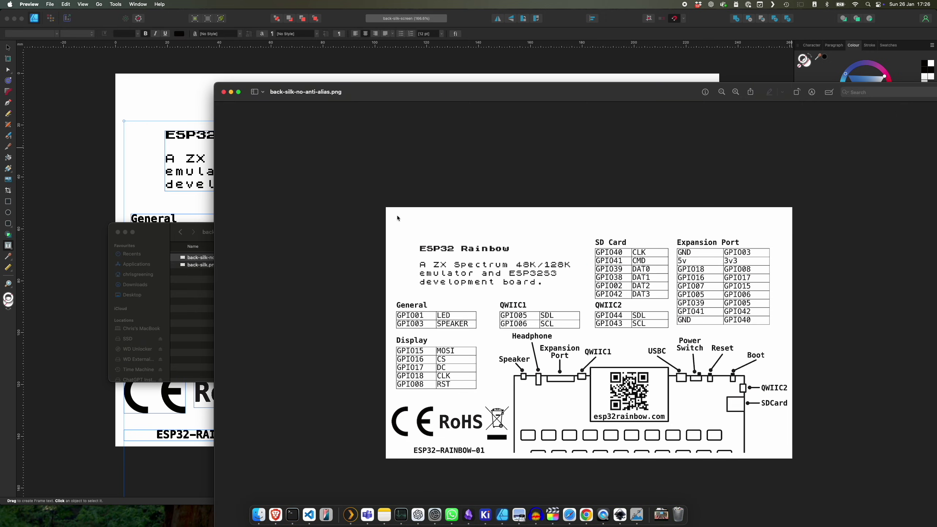
scroll(533, 325, "up", 10)
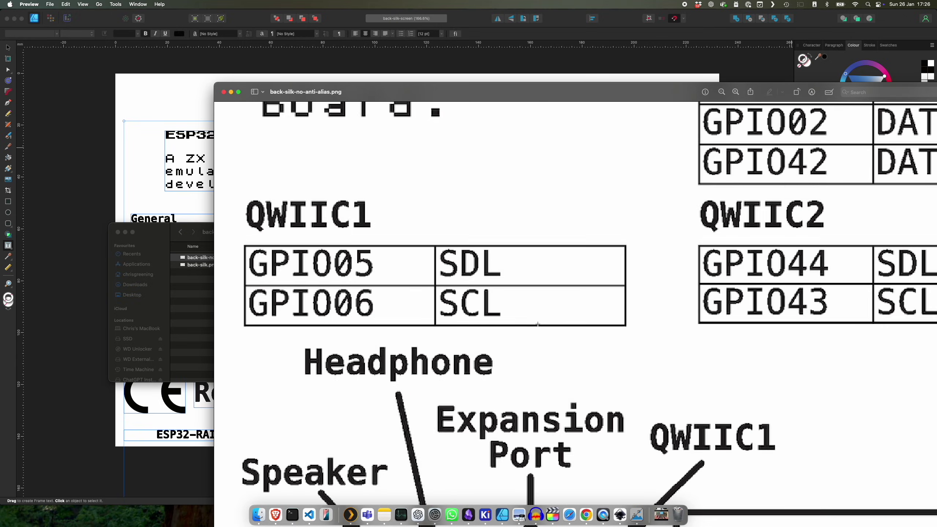
scroll(537, 324, "left", 5)
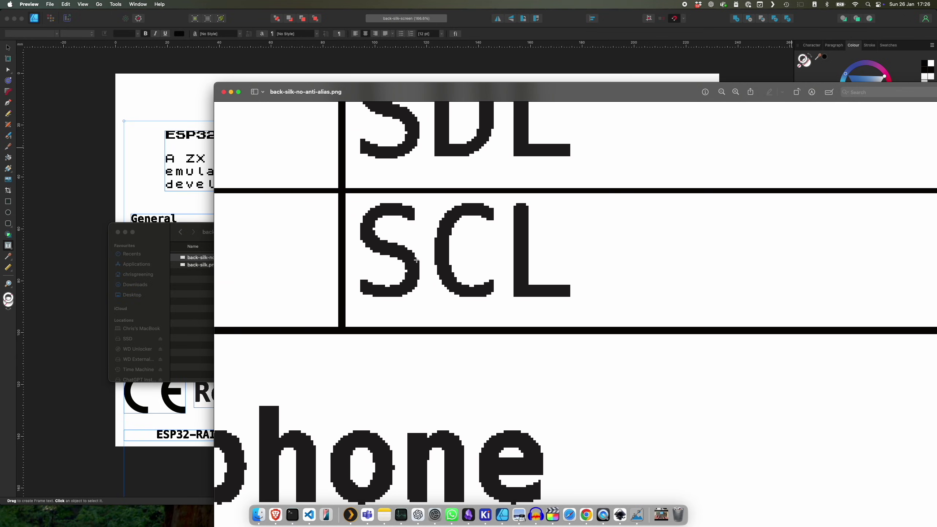
Return to KiCad's Image Converter, load back-silk-no-anti-alias.png as the source image, and set the black/white threshold to 88.
left_click(485, 514)
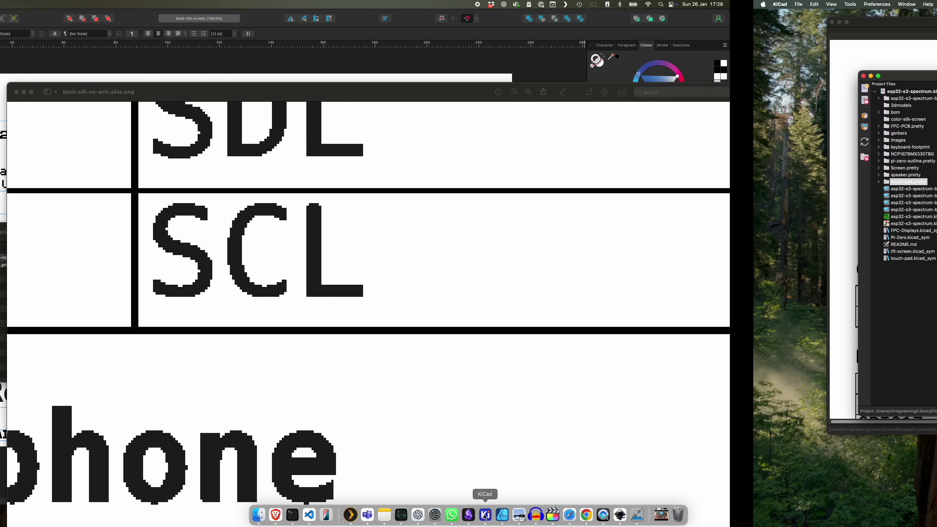
left_click(765, 254)
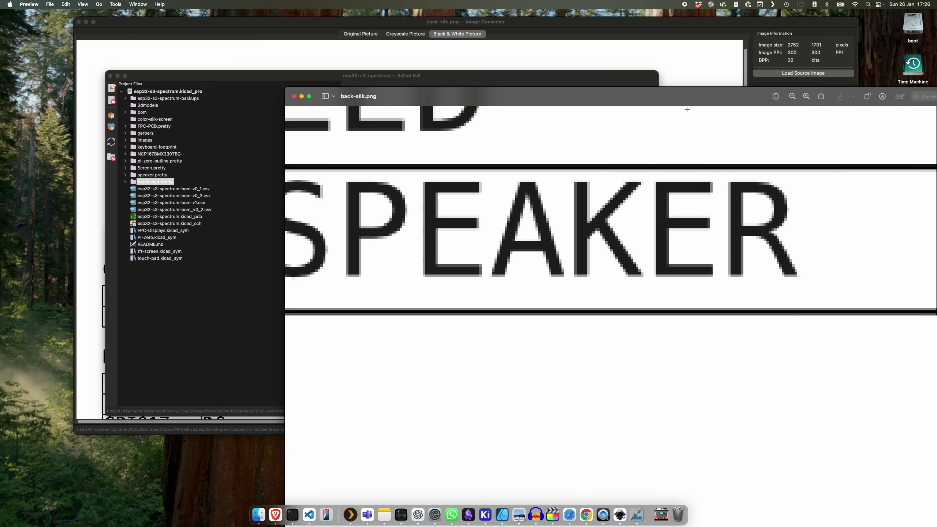
left_click(294, 96)
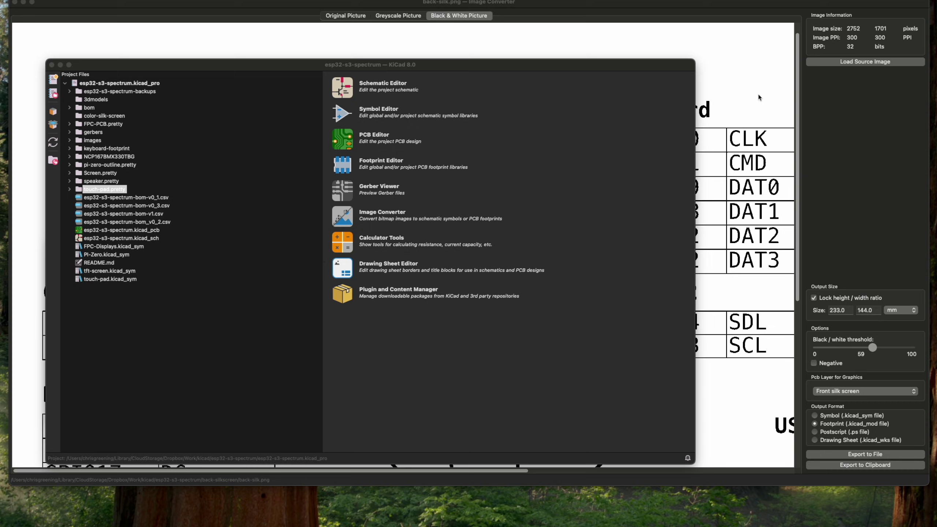
left_click(758, 92)
left_click(867, 62)
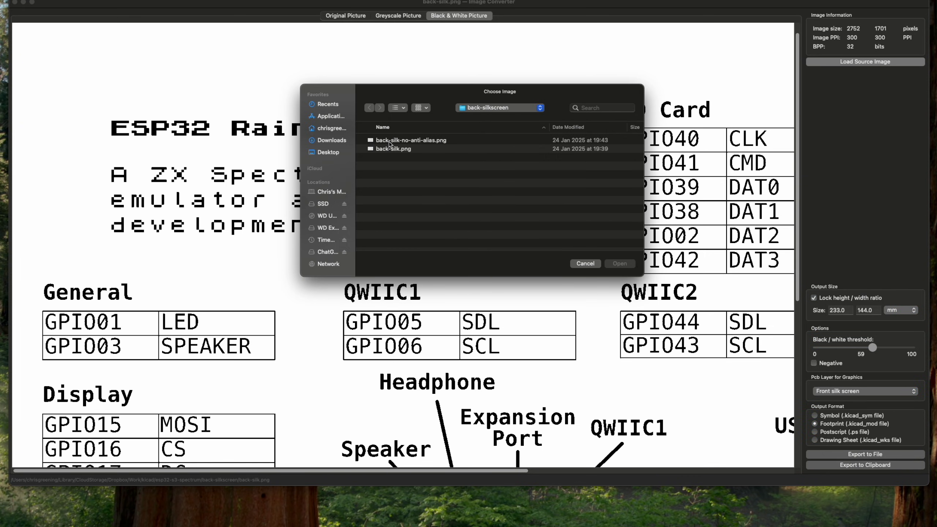
double_click(409, 144)
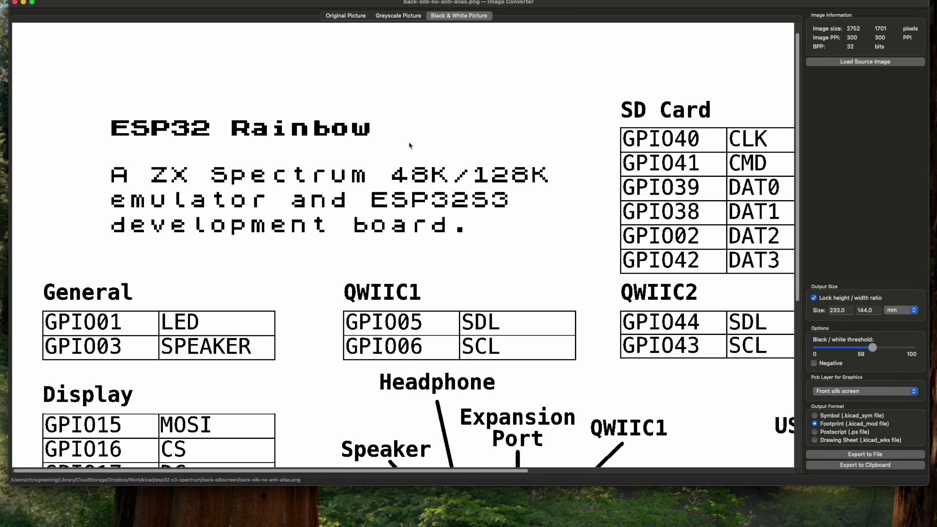
left_click_drag(873, 347, 901, 348)
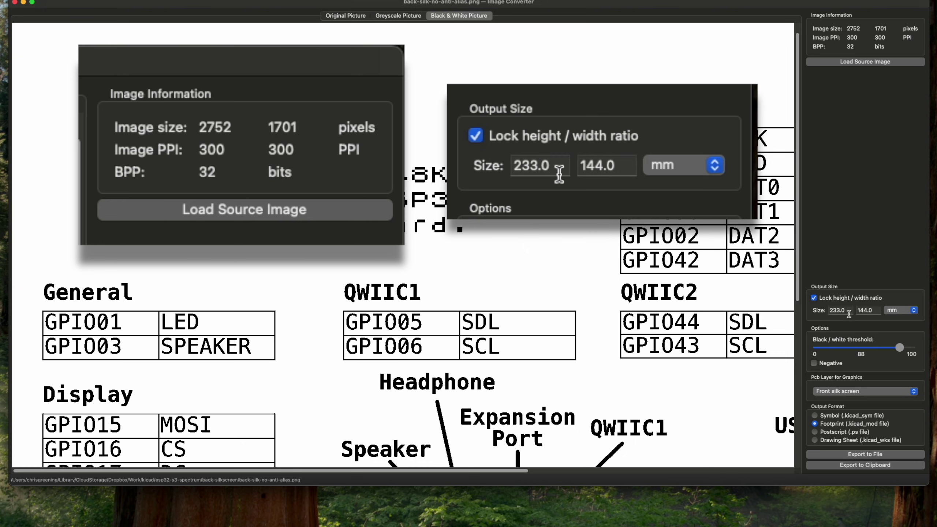
Check the image's output size in DPI and in inches, and return the size units to mm.
left_click(914, 310)
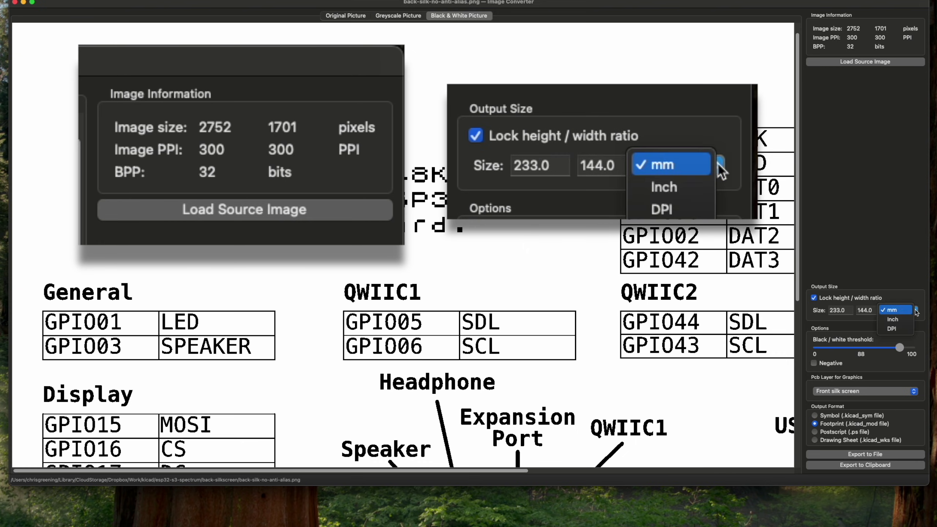
left_click(901, 330)
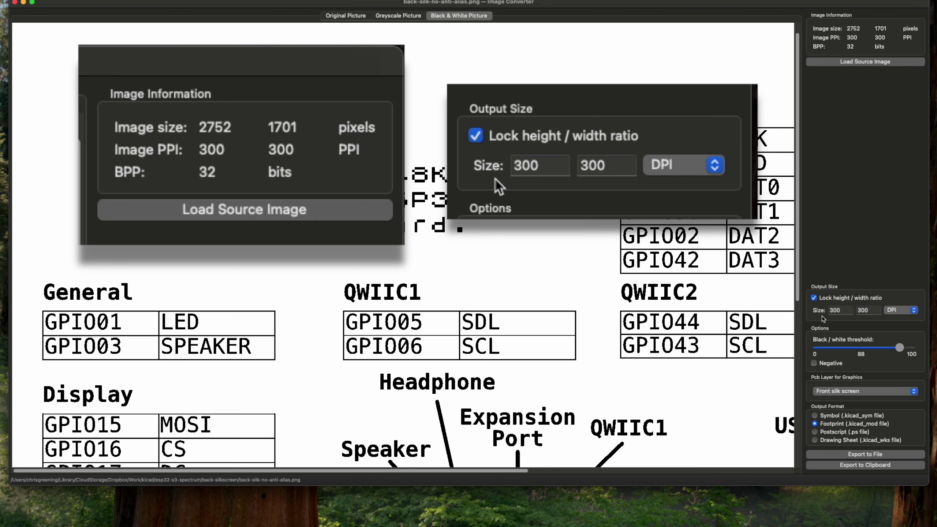
left_click(907, 310)
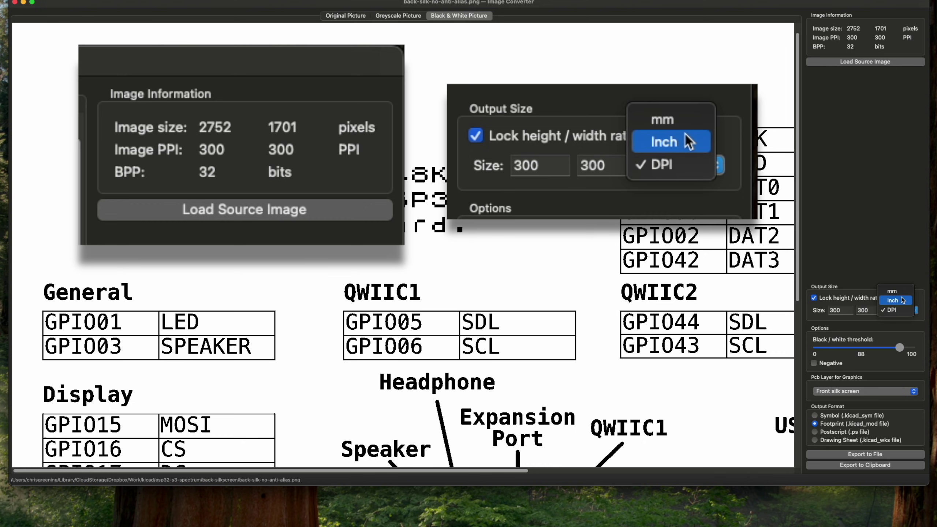
left_click(903, 300)
left_click(899, 309)
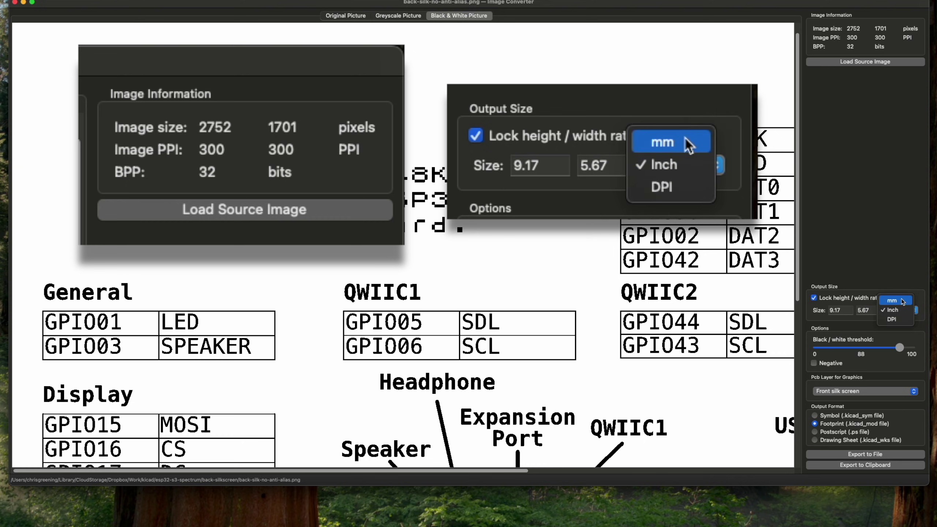
left_click(903, 301)
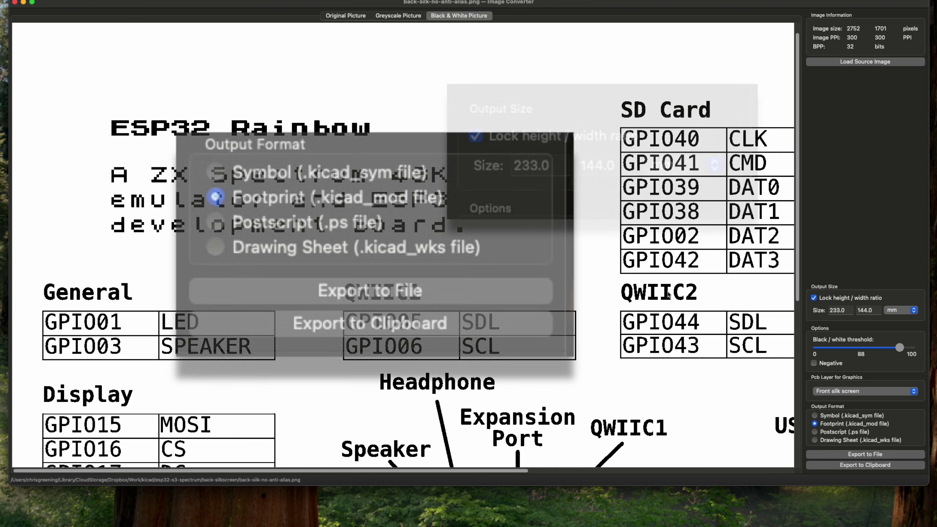
Export the converted front silk screen image to the clipboard in the Footprint (.kicad_mod) format.
left_click(846, 467)
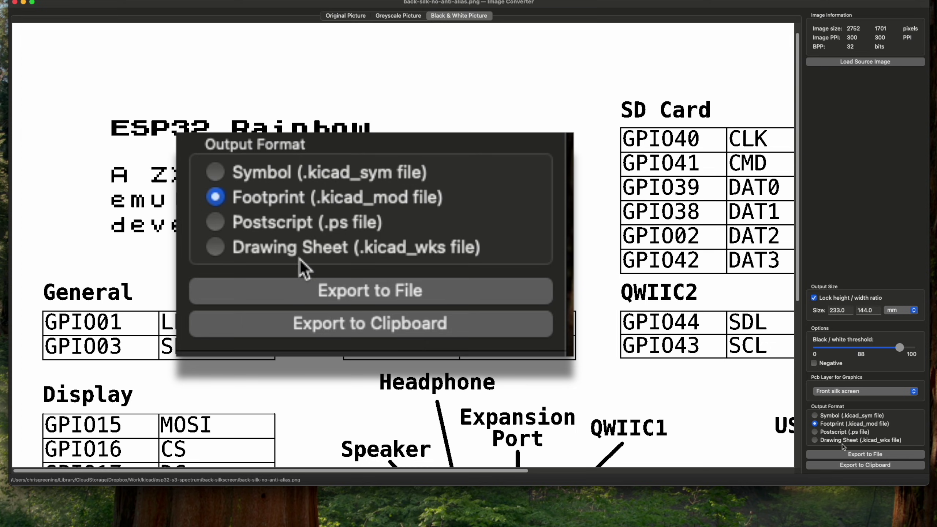
left_click(844, 466)
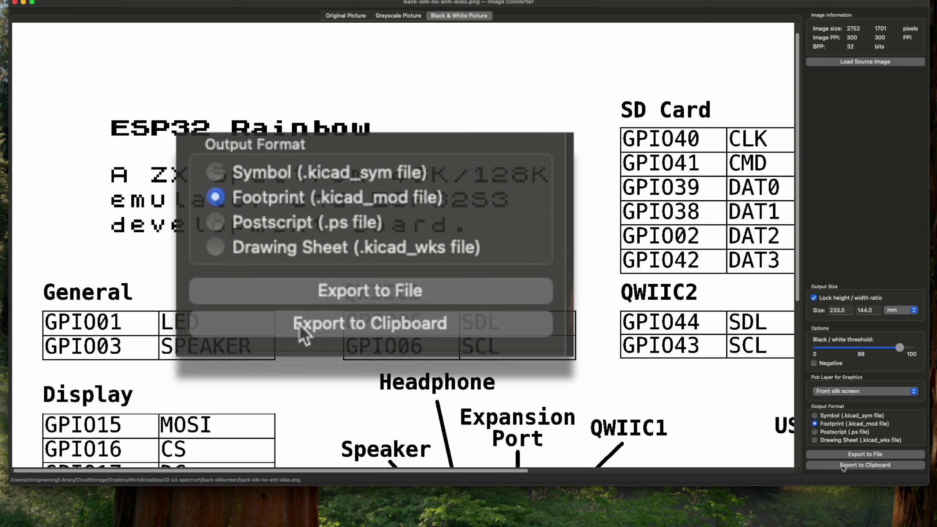
Switch to the KiCad project window and open esp32-s3-spectrum.kicad_pcb in the PCB Editor.
key("super+Tab")
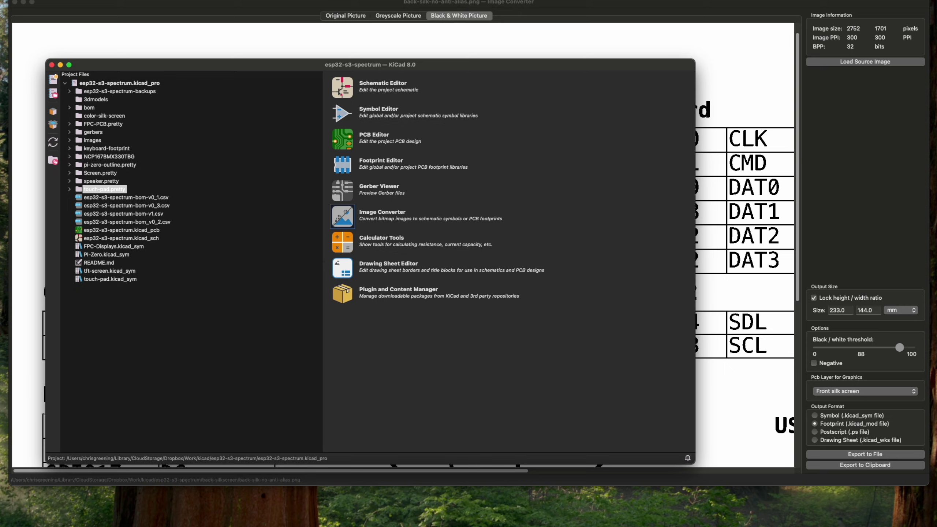
left_click(95, 231)
double_click(95, 230)
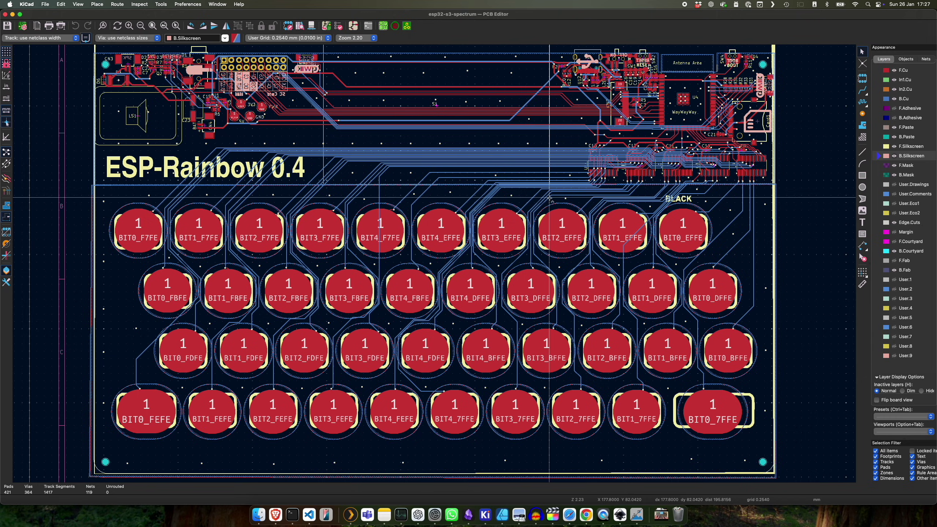
Paste the converted silkscreen footprint, flip it to the back side, and place it within the board outline.
key("super+v")
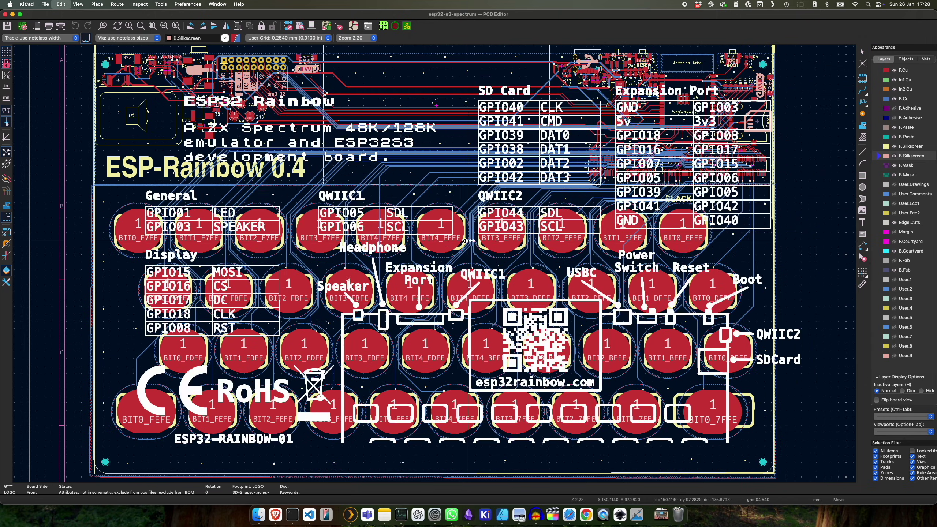
key("f")
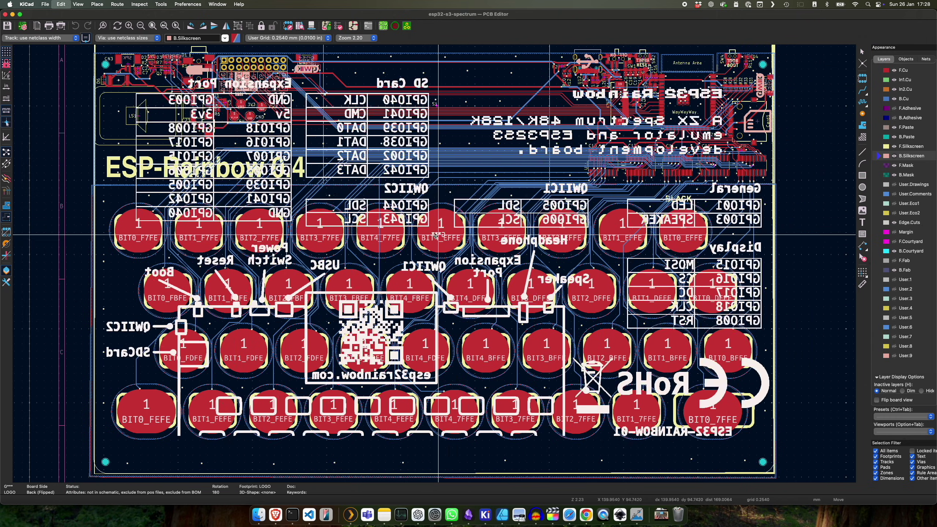
left_click_drag(436, 235, 431, 266)
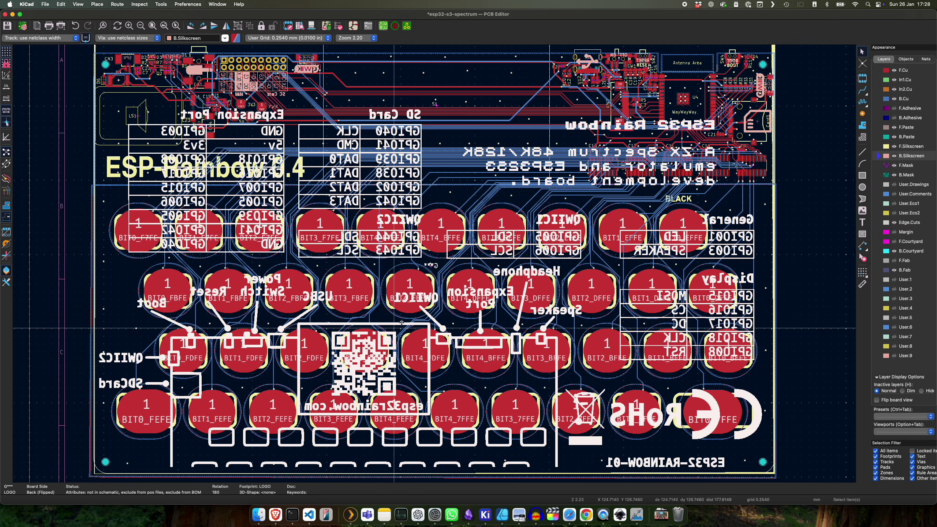
Hide the G*** reference text of the placed silkscreen footprint.
scroll(445, 284, "up", 10)
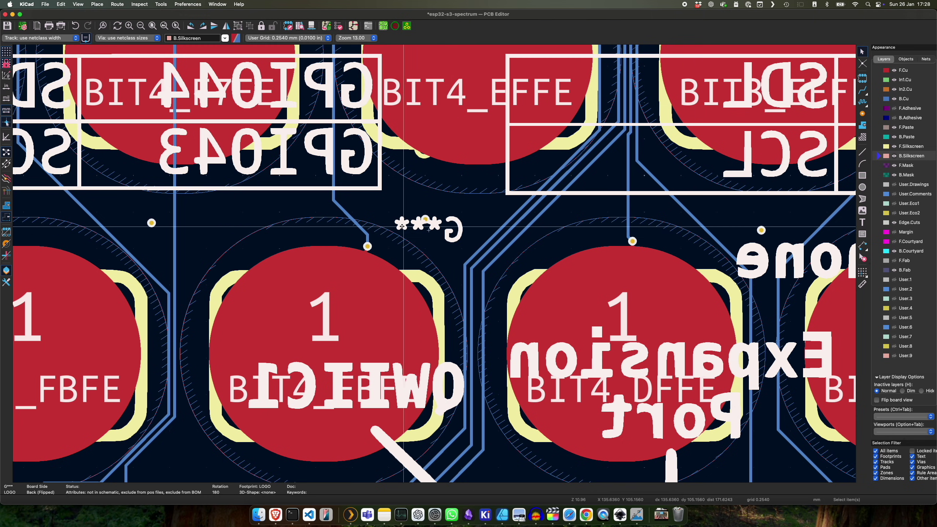
double_click(450, 240)
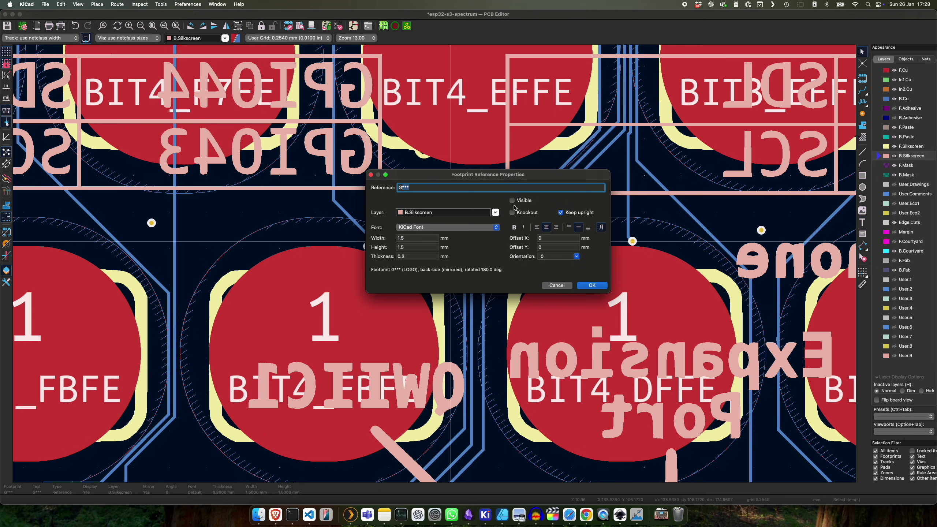
left_click(591, 285)
Open the board in the 3D Viewer and expand the viewer window to full screen.
scroll(434, 248, "down", 5)
scroll(434, 248, "down", 3)
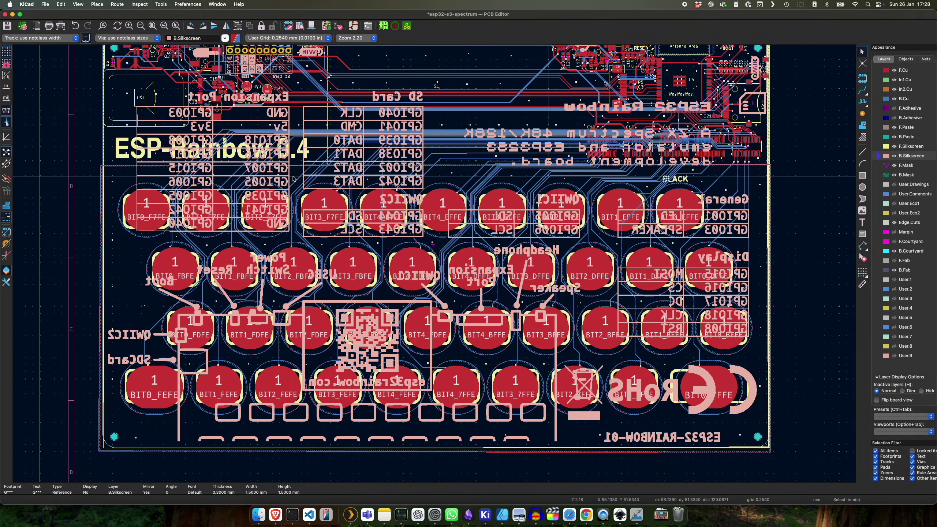
scroll(293, 179, "up", 2)
scroll(229, 111, "down", 3)
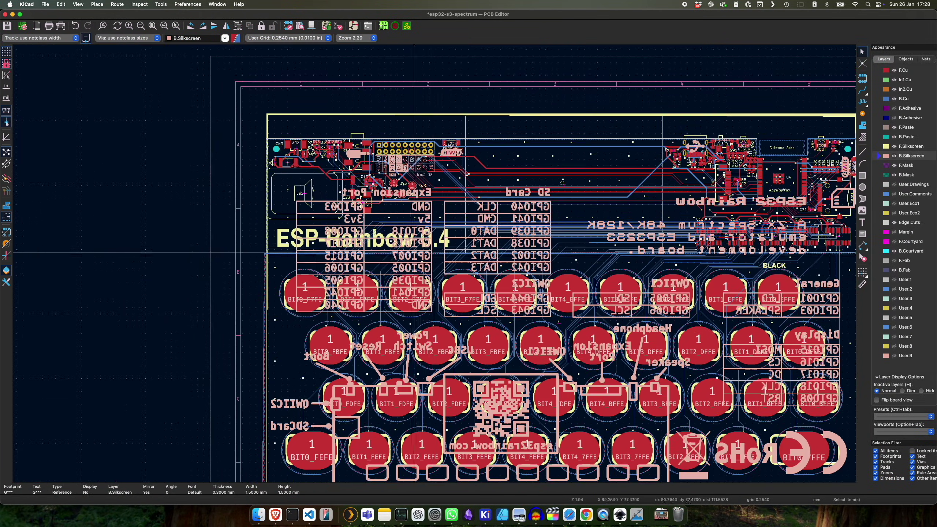
left_click(78, 4)
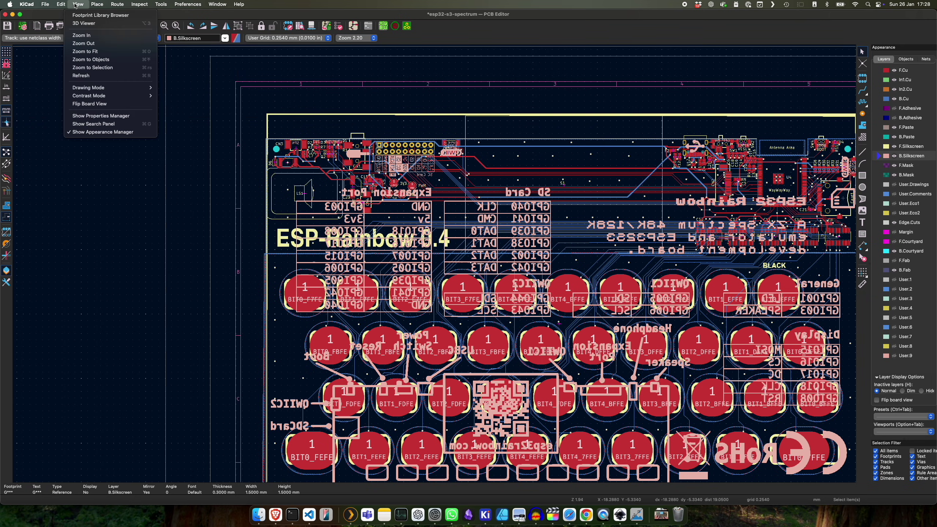
left_click(77, 25)
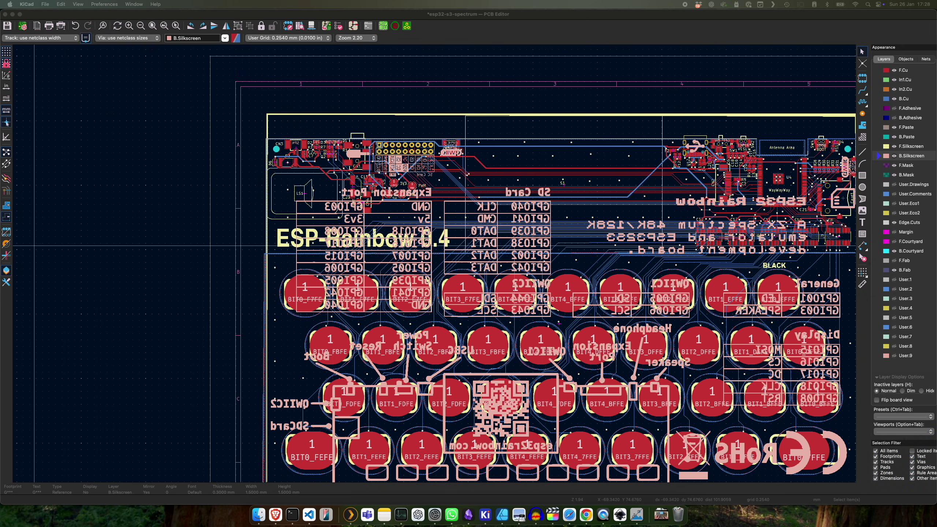
left_click_drag(164, 26, 190, 68)
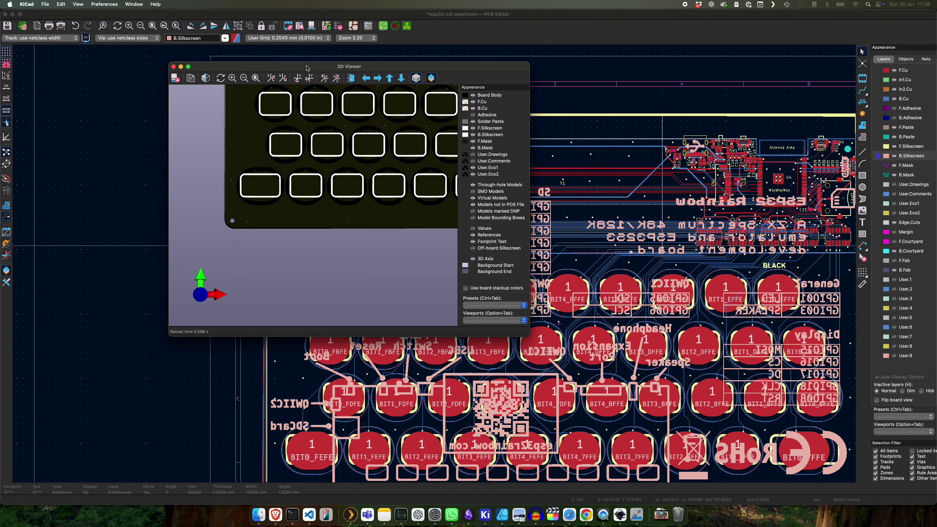
left_click(189, 67)
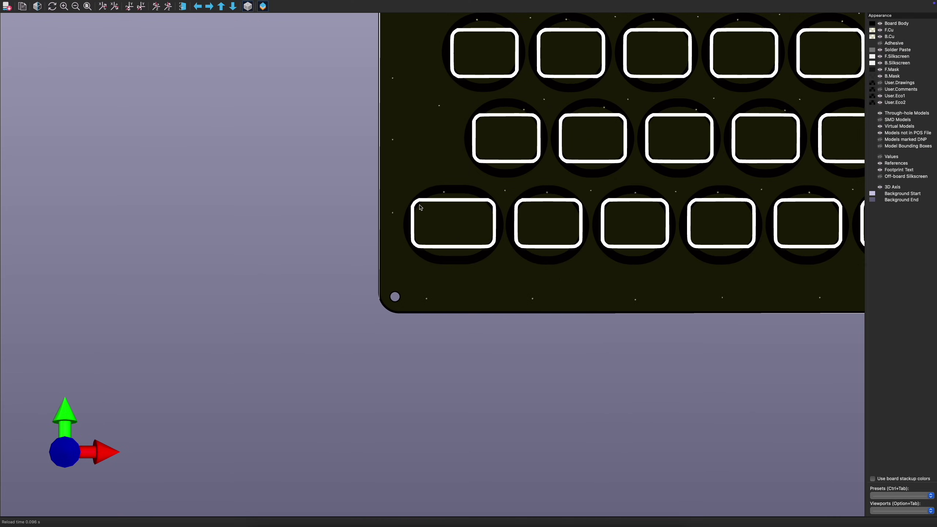
Examine the front of the 3D board from an angle, including the key outlines, title lettering and component area.
scroll(485, 219, "up", 5)
scroll(528, 203, "down", 5)
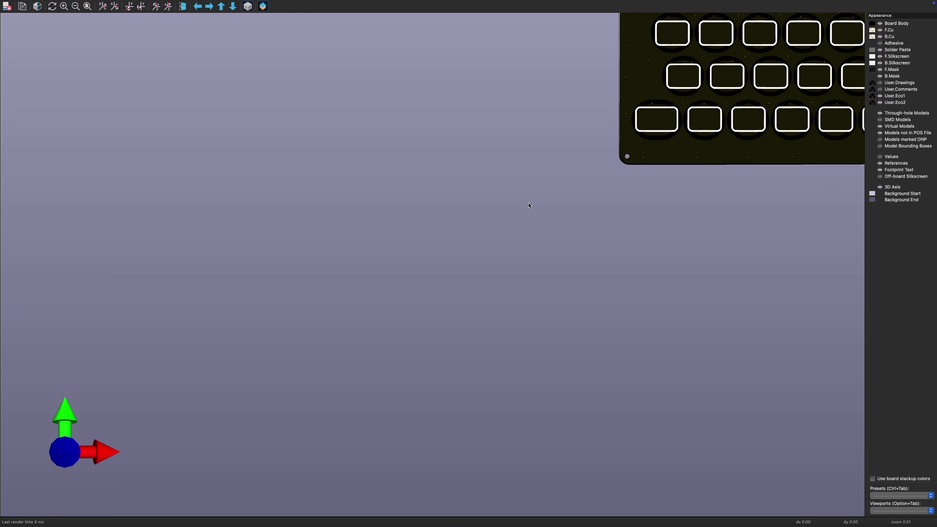
right_click(527, 201)
left_click(618, 162)
left_click_drag(619, 165, 583, 175)
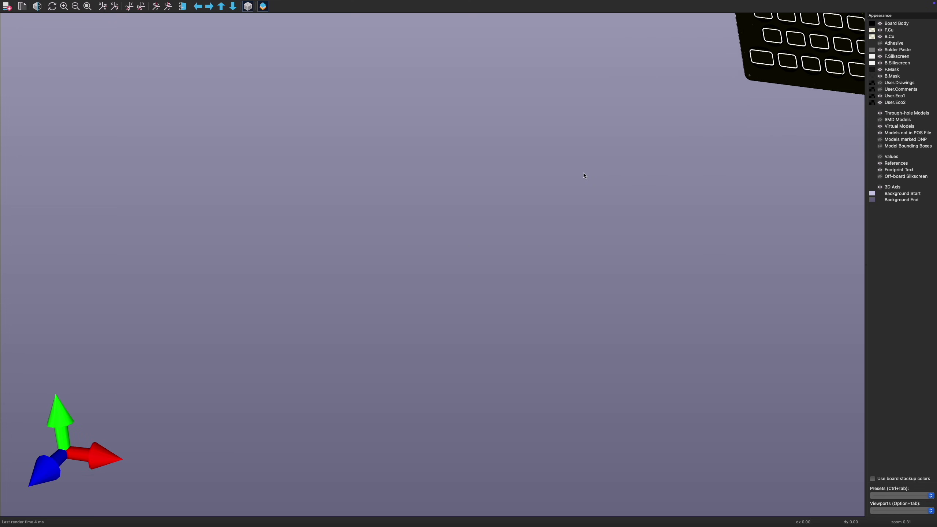
scroll(584, 176, "up", 4)
scroll(583, 175, "down", 5)
scroll(583, 176, "up", 5)
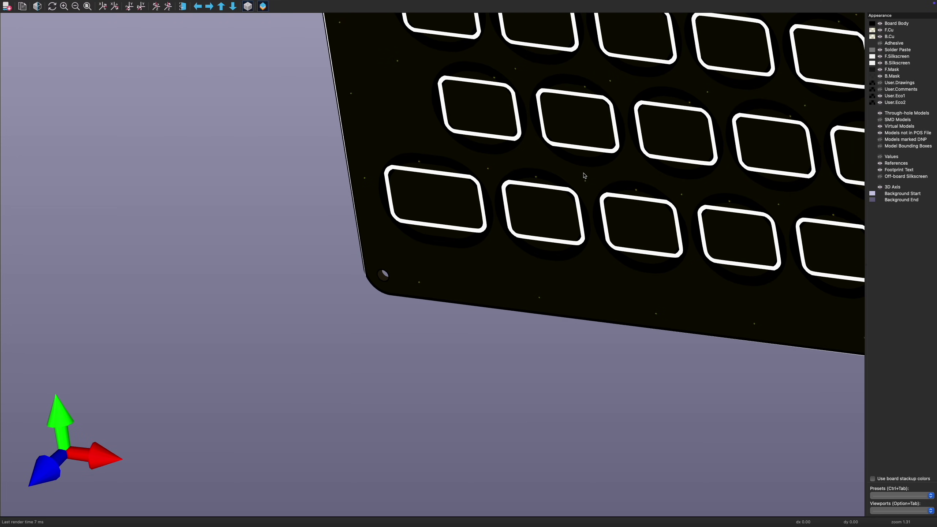
scroll(583, 176, "left", 10)
scroll(583, 176, "up", 5)
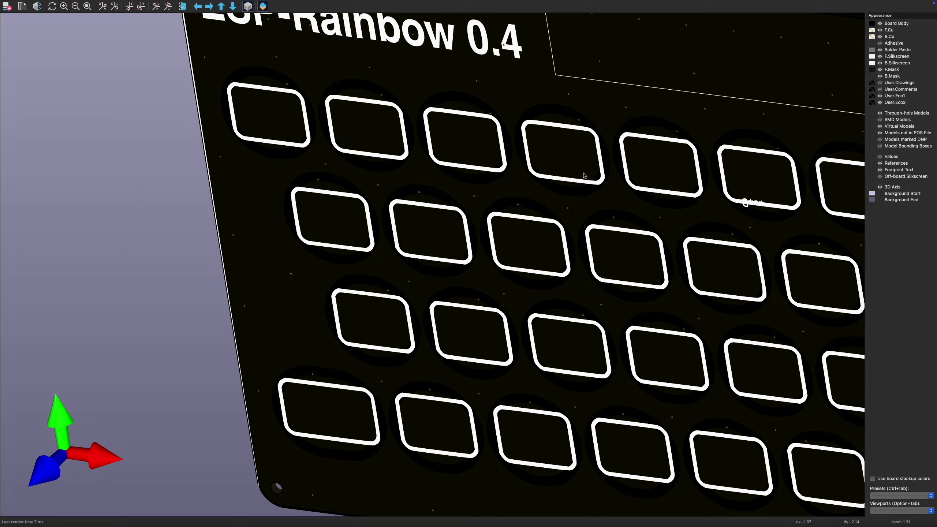
scroll(584, 176, "down", 3)
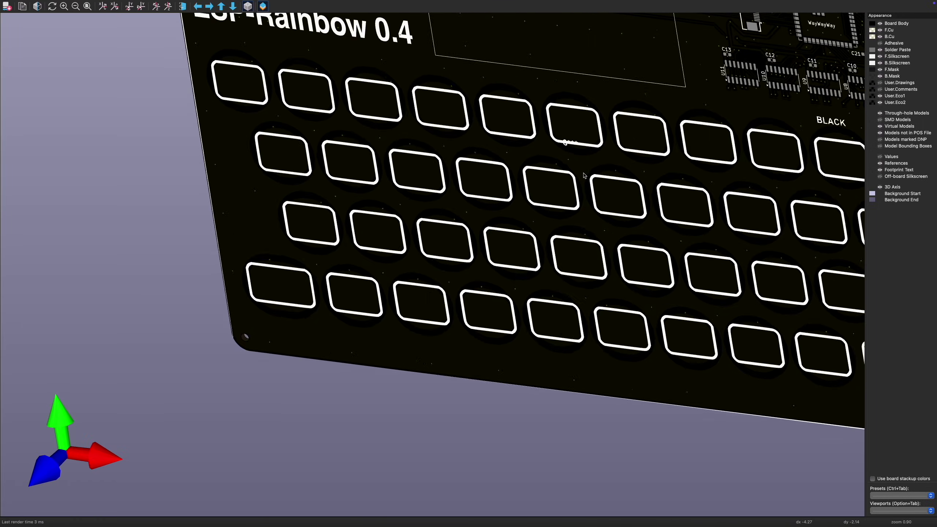
scroll(583, 175, "right", 5)
scroll(583, 176, "up", 3)
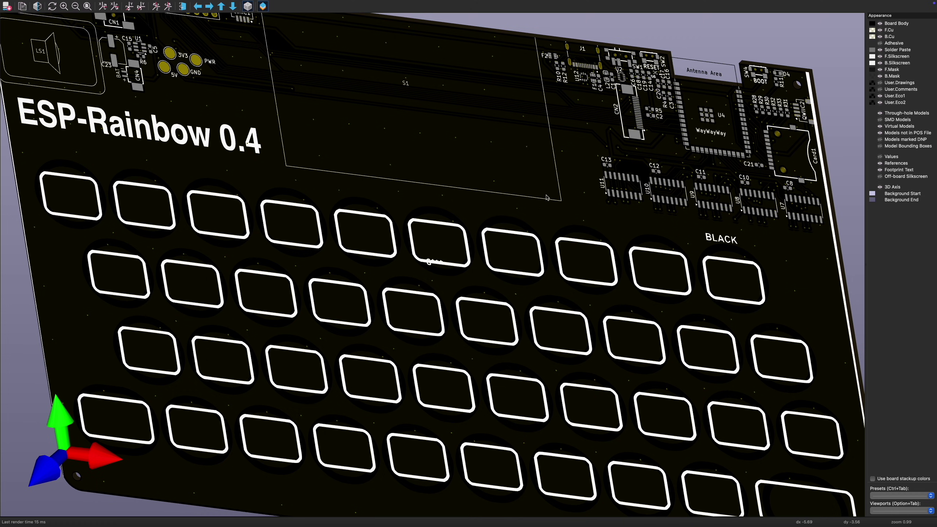
left_click_drag(480, 226, 651, 263)
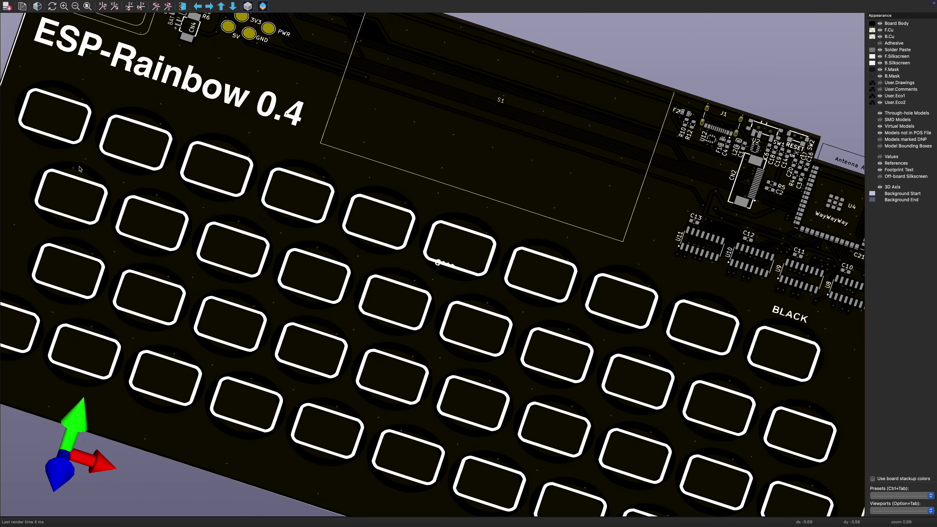
Turn the 3D board over to its back and examine the placement of the silkscreen artwork.
left_click_drag(38, 152, 457, 321)
key("z")
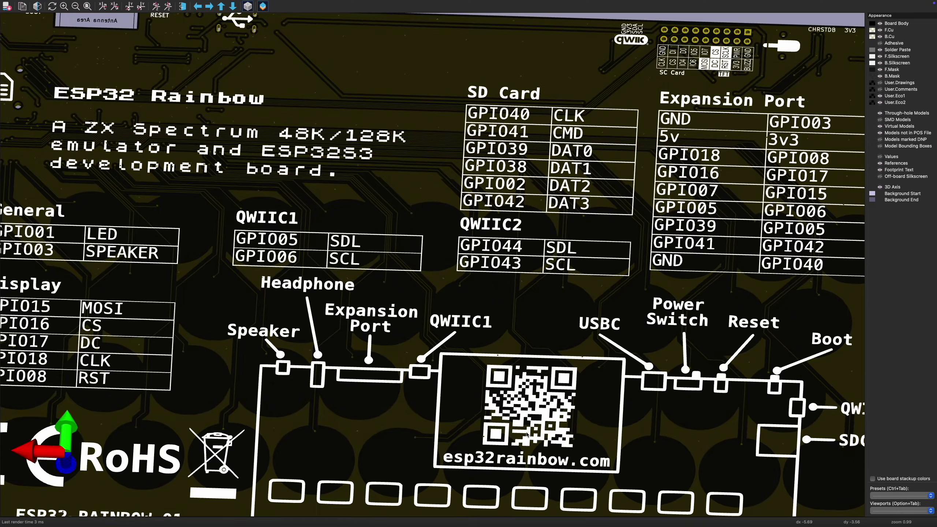
scroll(542, 441, "right", 10)
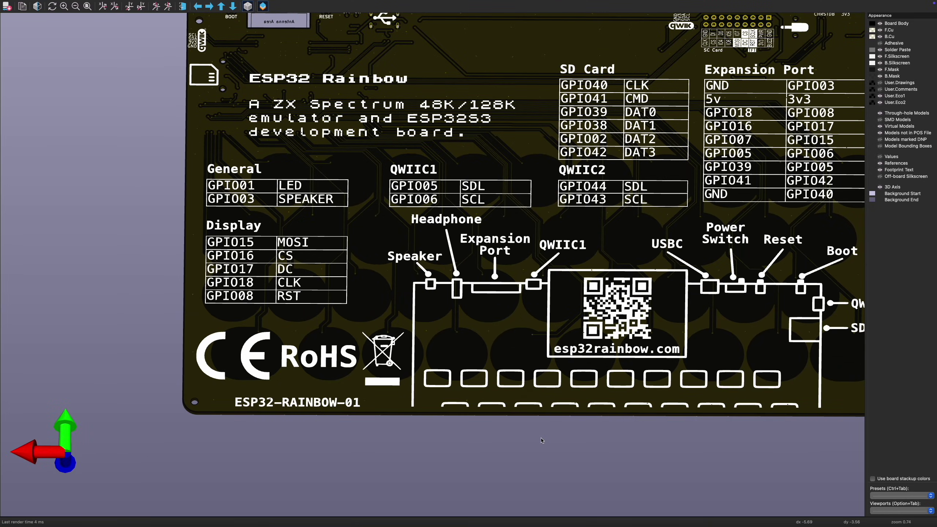
scroll(541, 440, "down", 5)
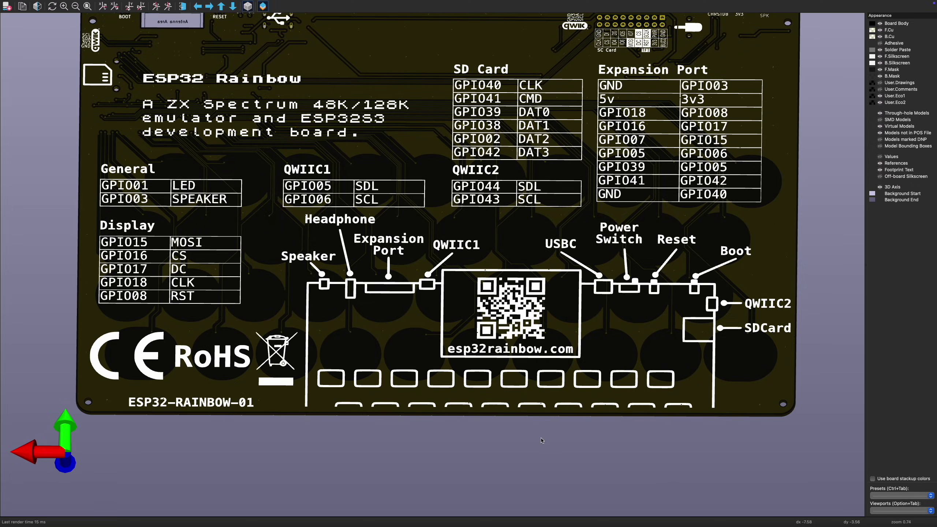
scroll(541, 440, "up", 6)
scroll(541, 440, "right", 10)
scroll(541, 441, "left", 10)
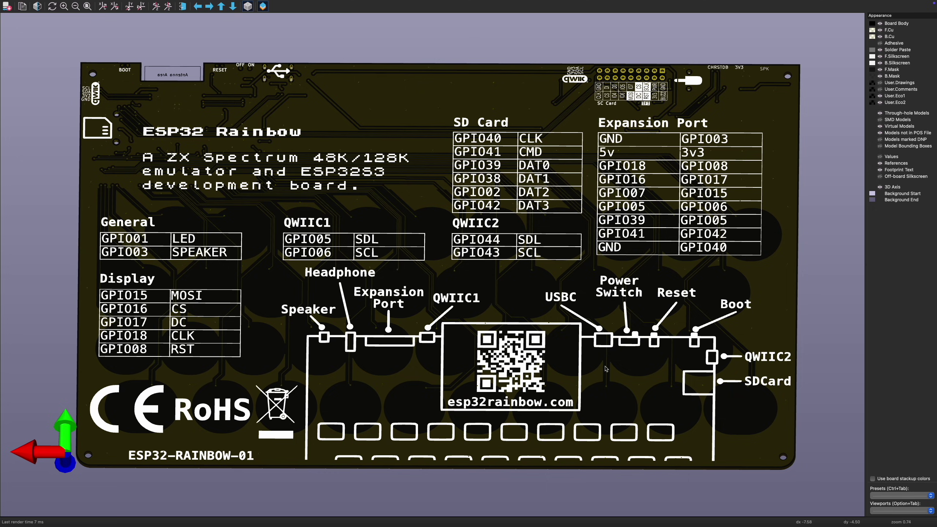
Inspect the back silkscreen's pin tables, connector labels and QR code up close and within the whole board.
scroll(607, 369, "down", 2)
scroll(530, 371, "down", 3)
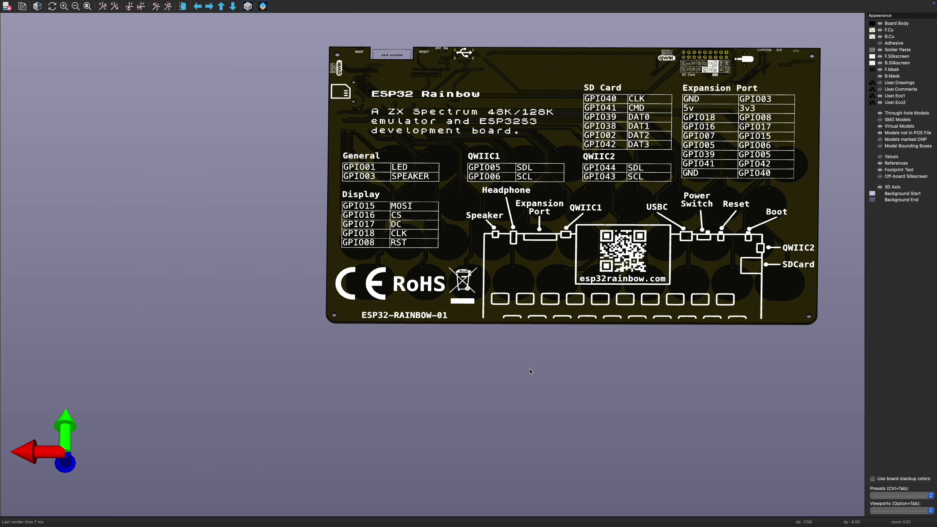
scroll(531, 371, "down", 2)
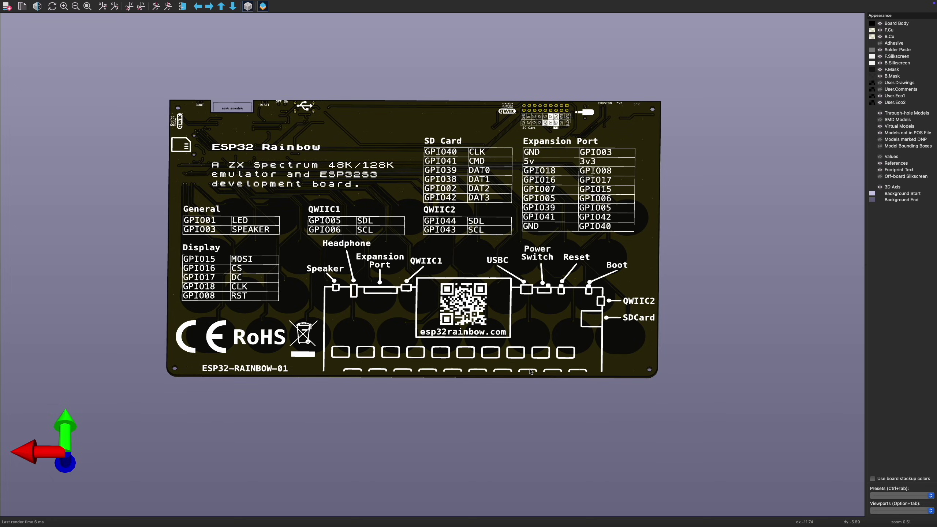
scroll(486, 265, "up", 10)
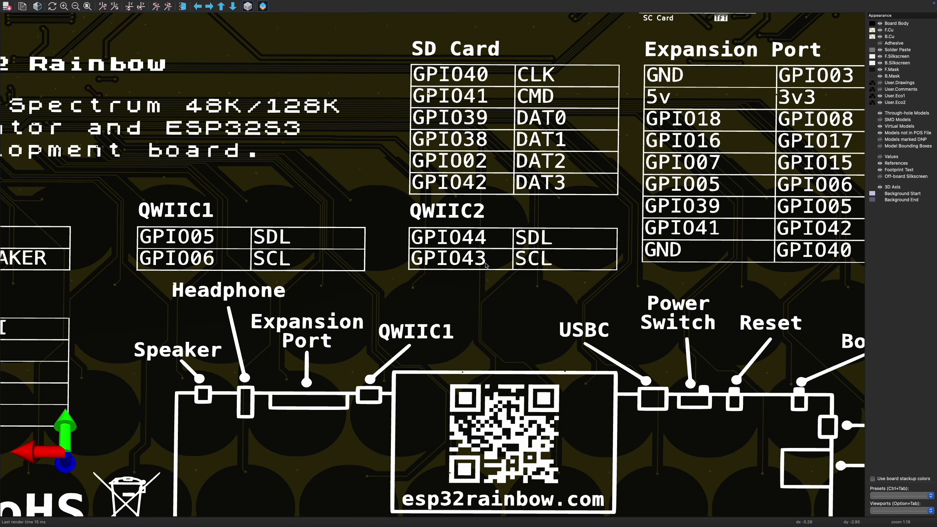
scroll(486, 265, "down", 4)
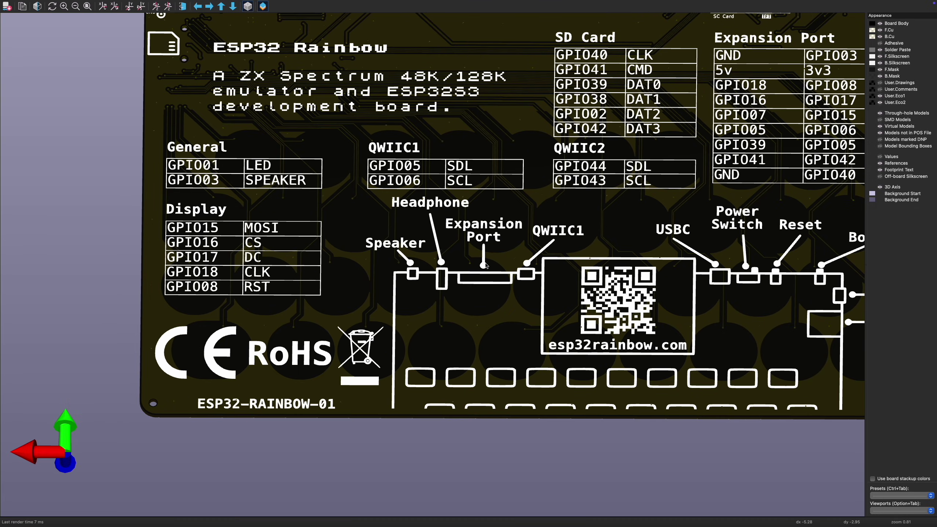
scroll(486, 264, "right", 5)
scroll(486, 265, "up", 3)
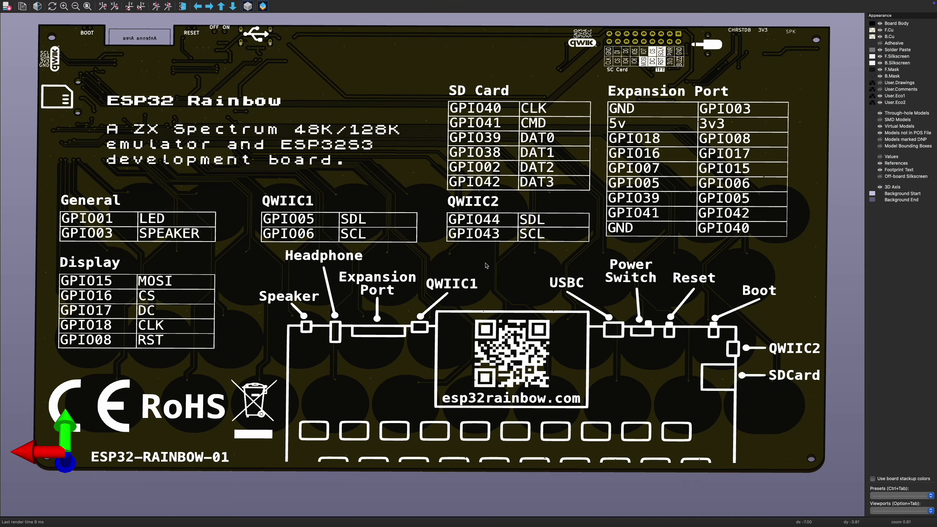